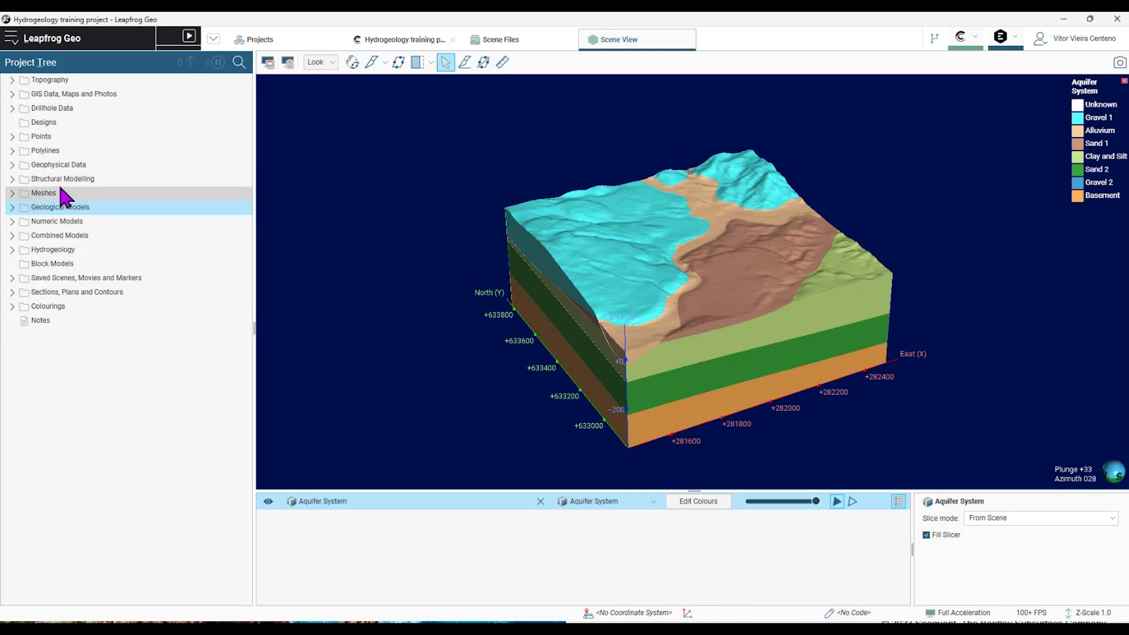
Import the local points file Groundwater elevation - unconfined aquifer.csv with its X, Y and elevation columns.
right_click(45, 138)
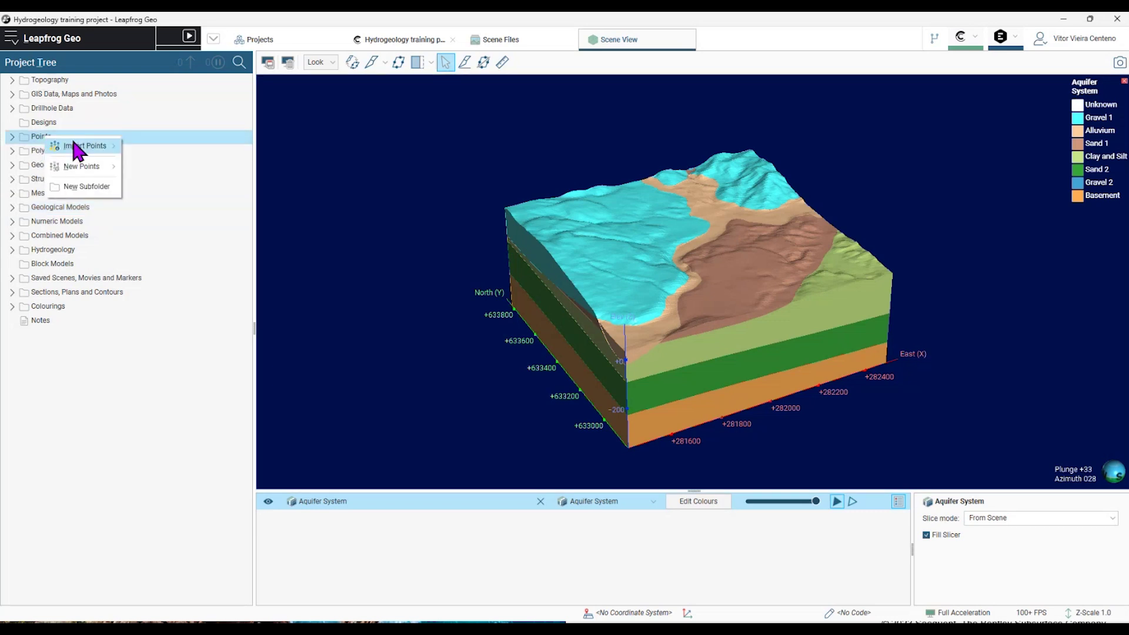
mouse_move(74, 145)
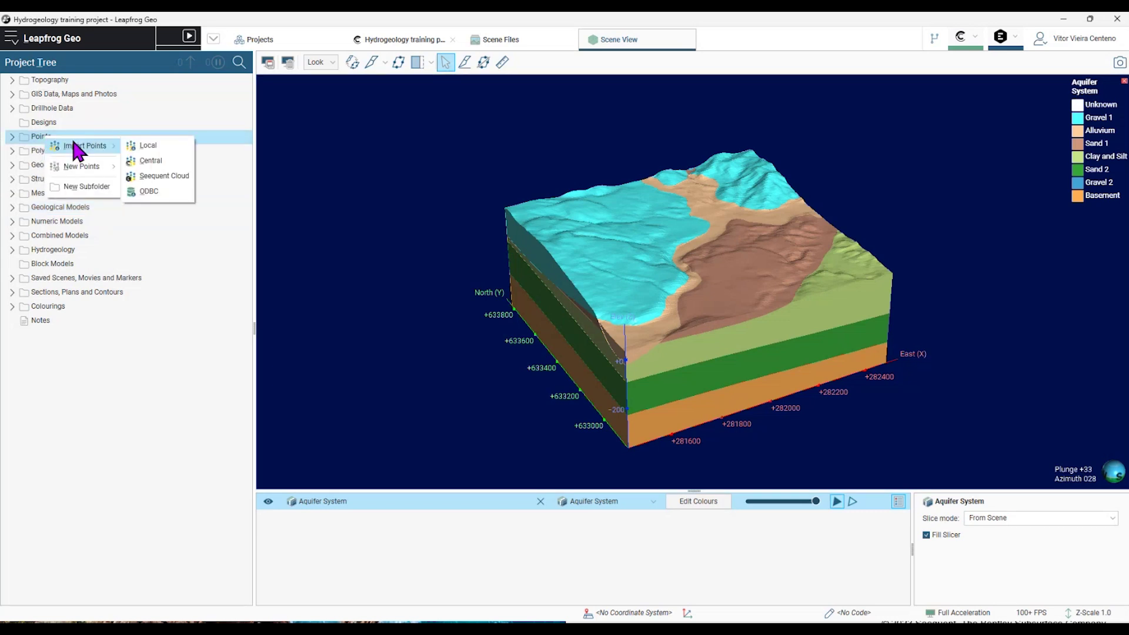
left_click(159, 145)
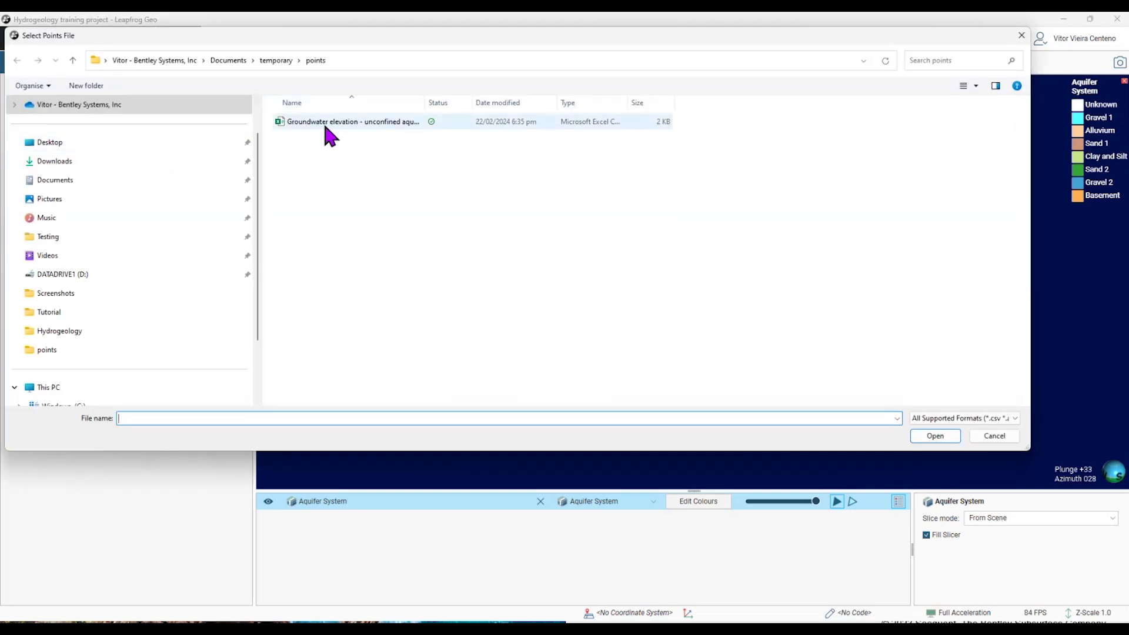
left_click(325, 126)
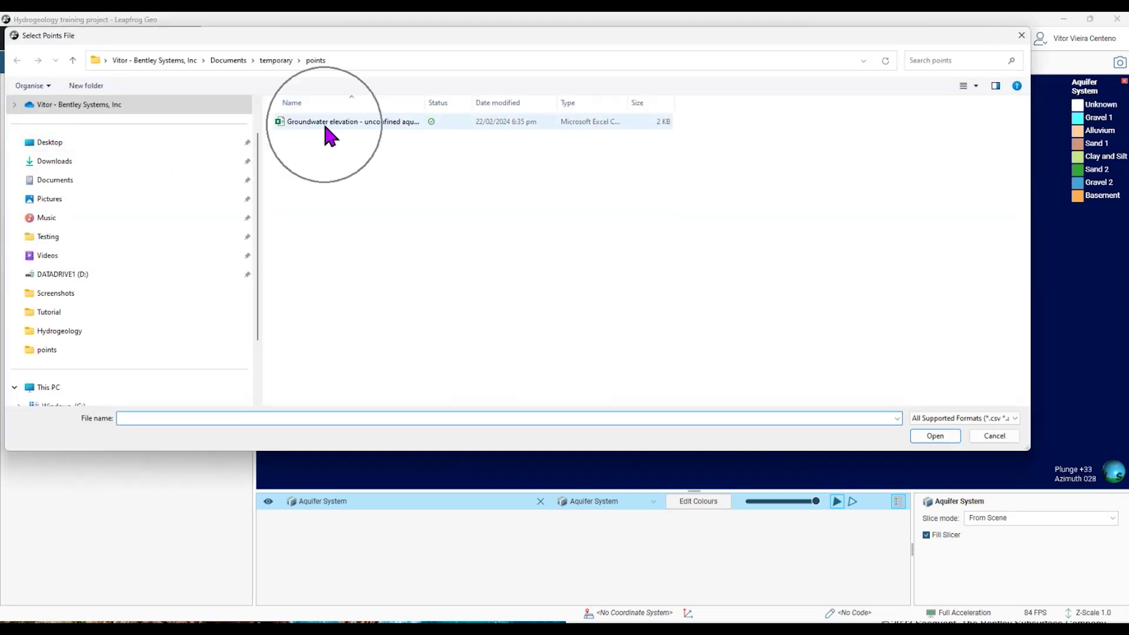
left_click(324, 122)
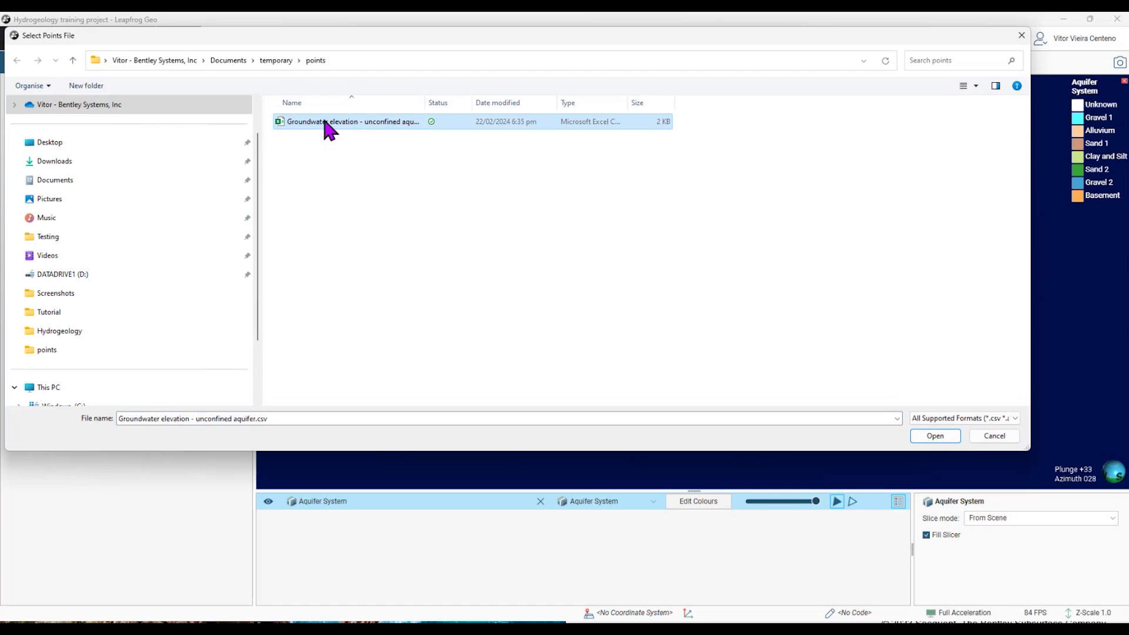
left_click(934, 435)
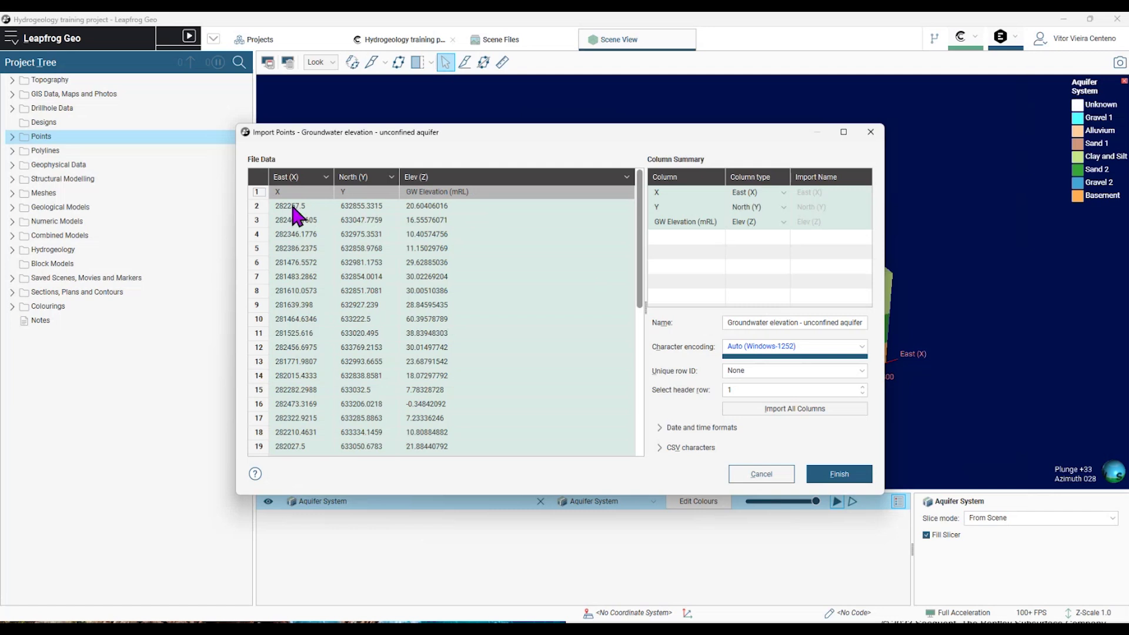
left_click(839, 476)
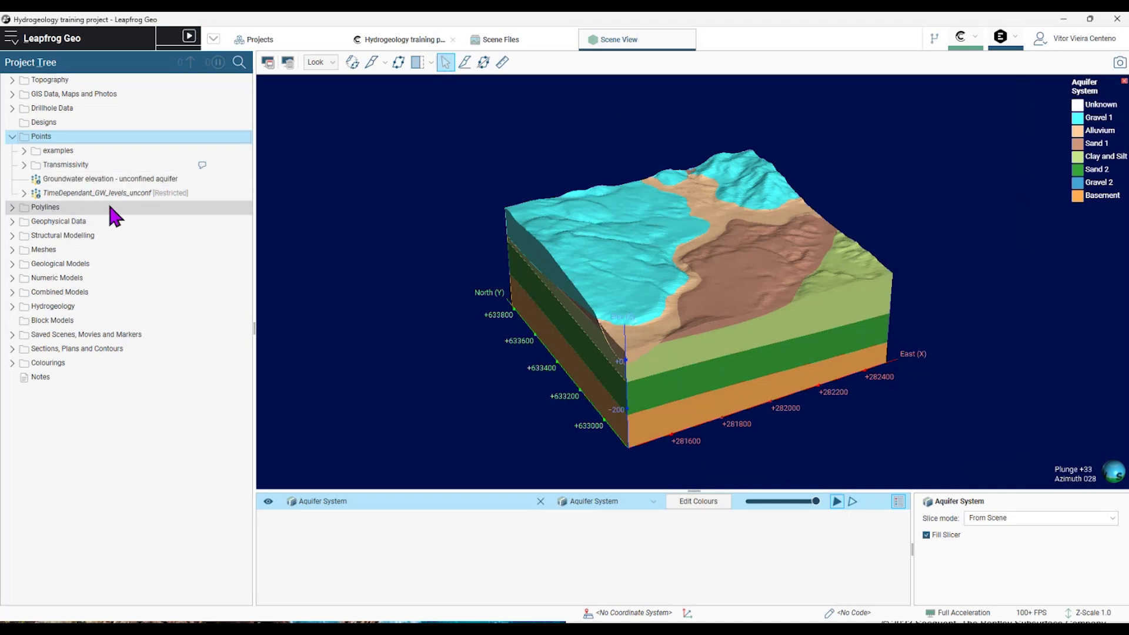
Start a new mesh from points, using the Groundwater elevation - unconfined aquifer points as its source.
right_click(67, 253)
mouse_move(161, 348)
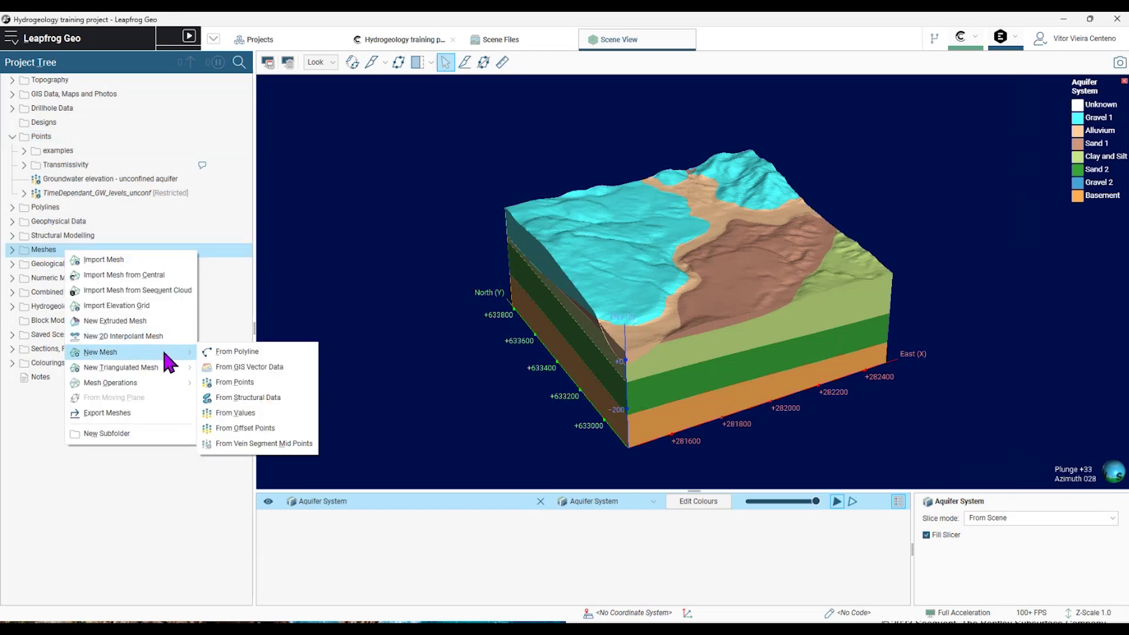
left_click(264, 381)
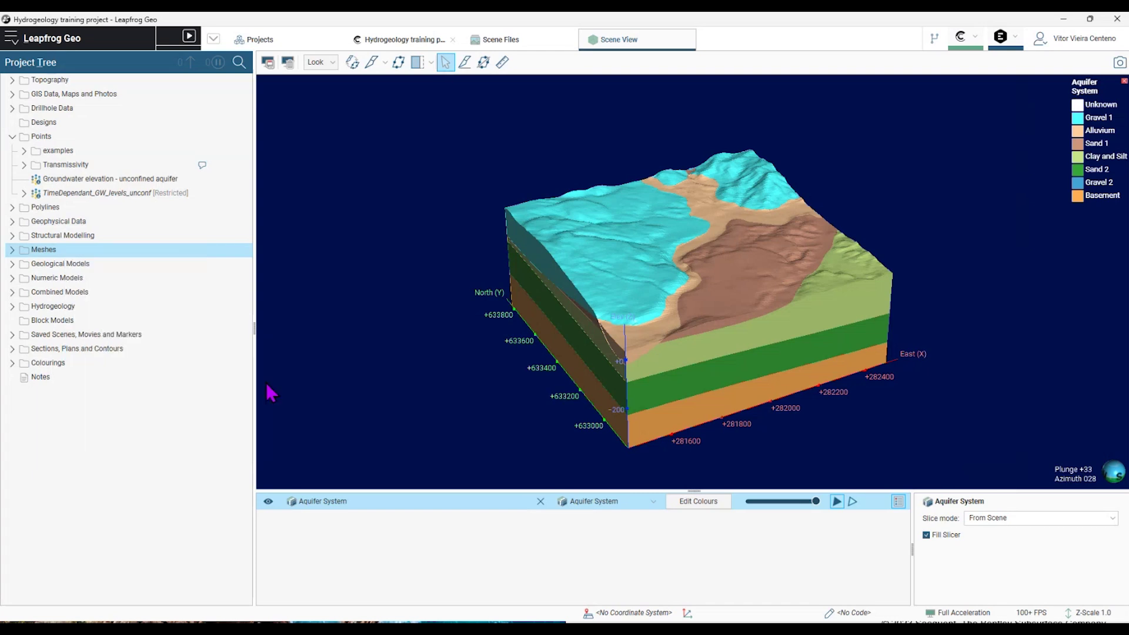
left_click(588, 186)
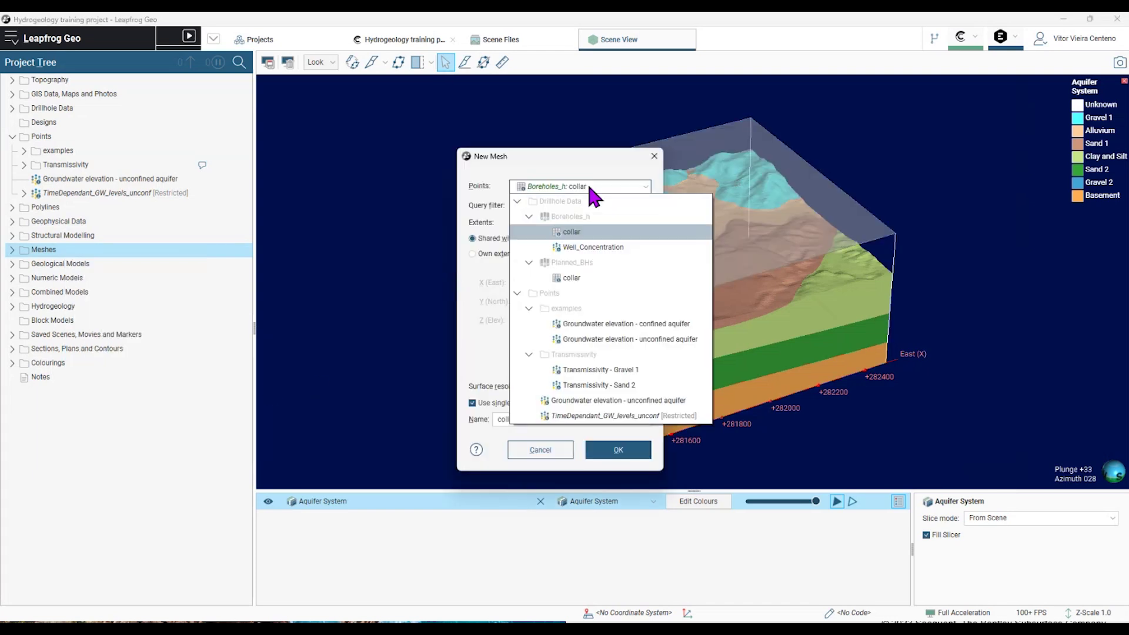
left_click(574, 247)
left_click(517, 217)
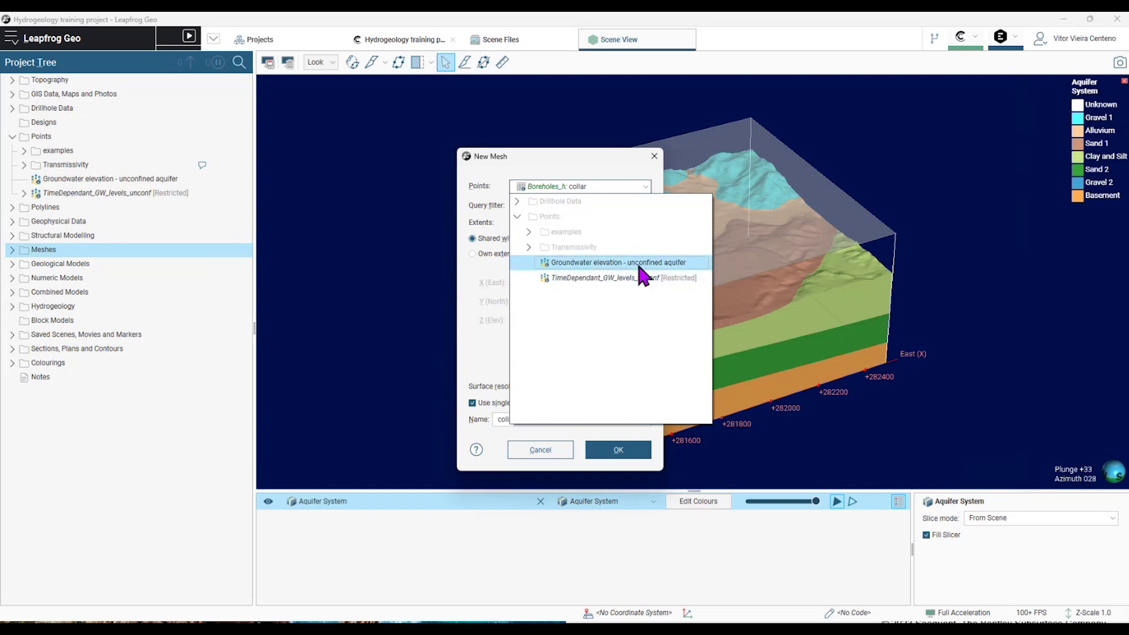
left_click(617, 262)
Give the mesh its own extents enclosing the existing geological model, and create it.
left_click(472, 254)
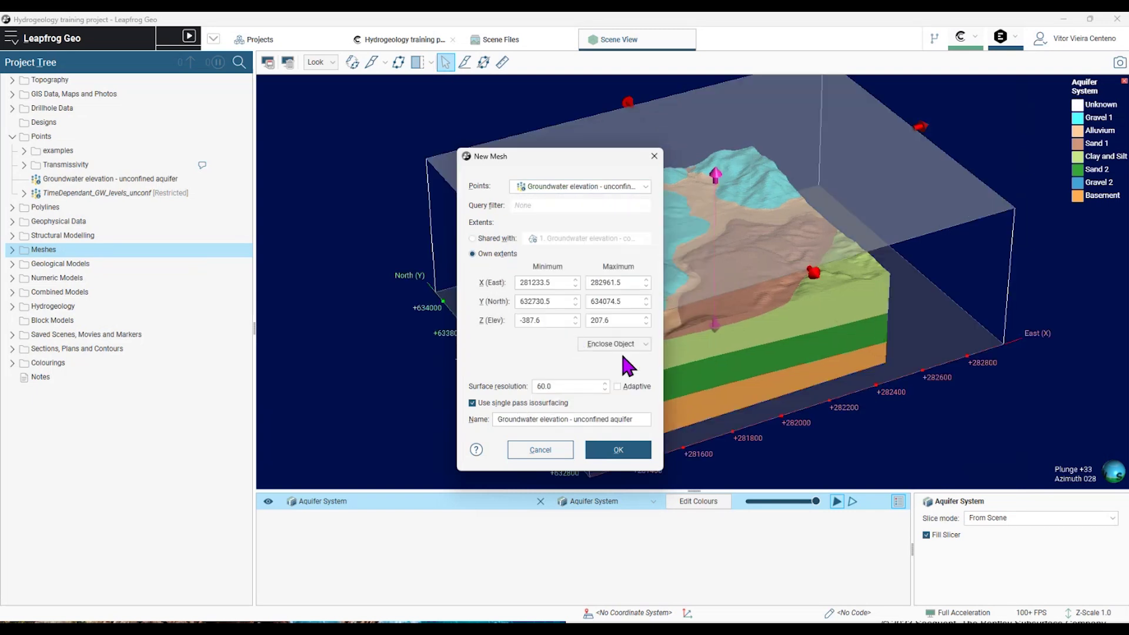
left_click(622, 347)
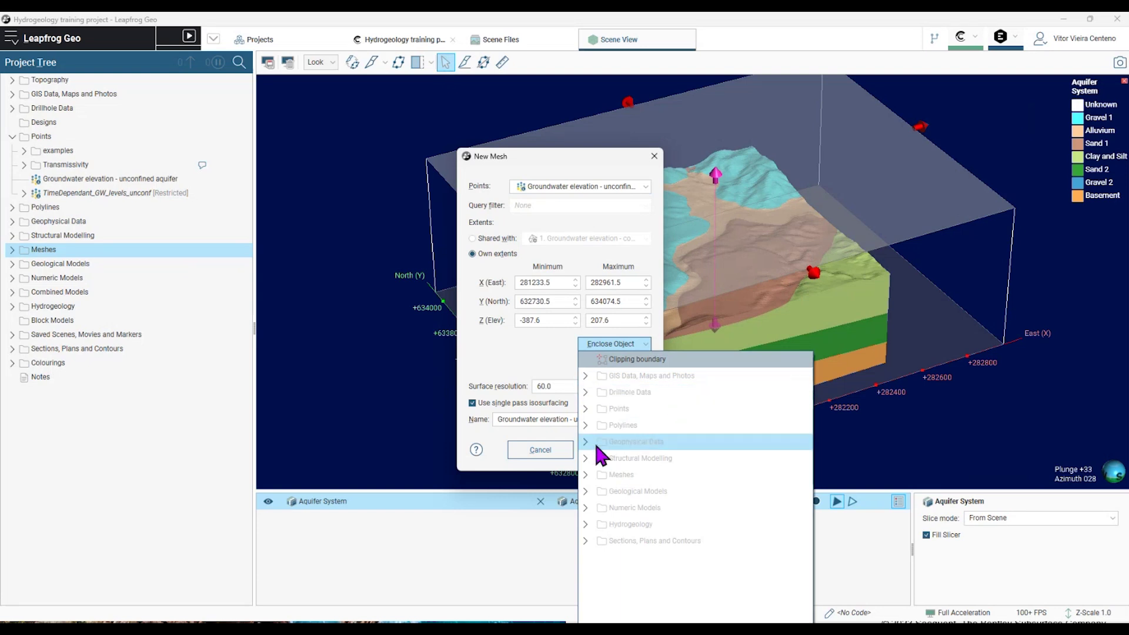
left_click(593, 492)
left_click(624, 542)
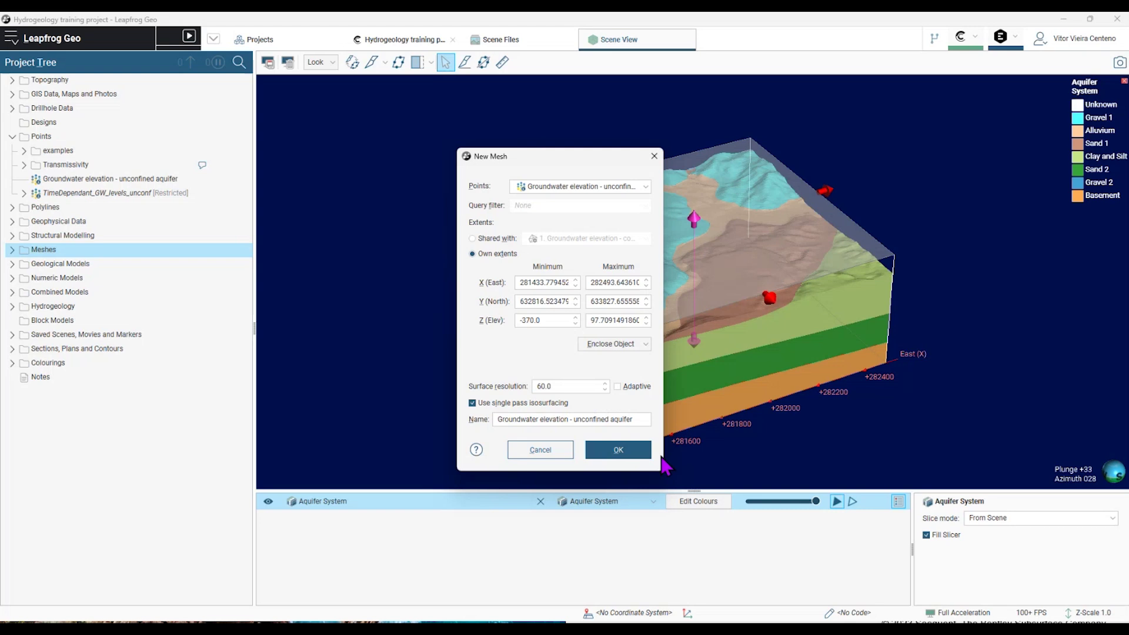
left_click(640, 452)
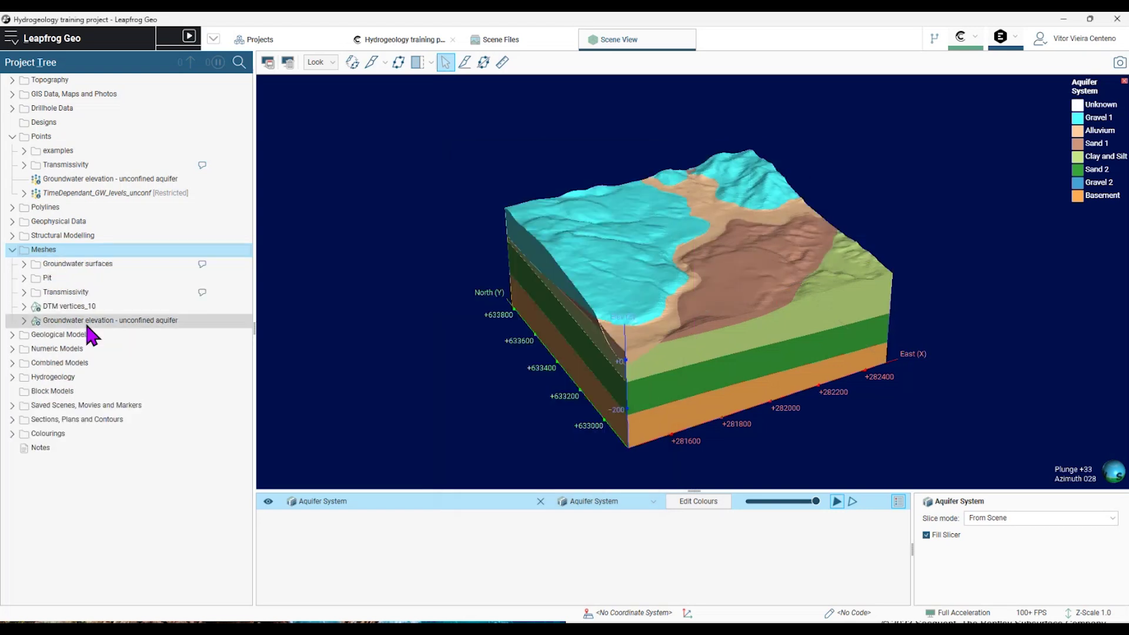
Show the Groundwater elevation - unconfined aquifer mesh and its source points in the scene, with the Aquifer System model hidden.
left_click_drag(59, 323, 492, 354)
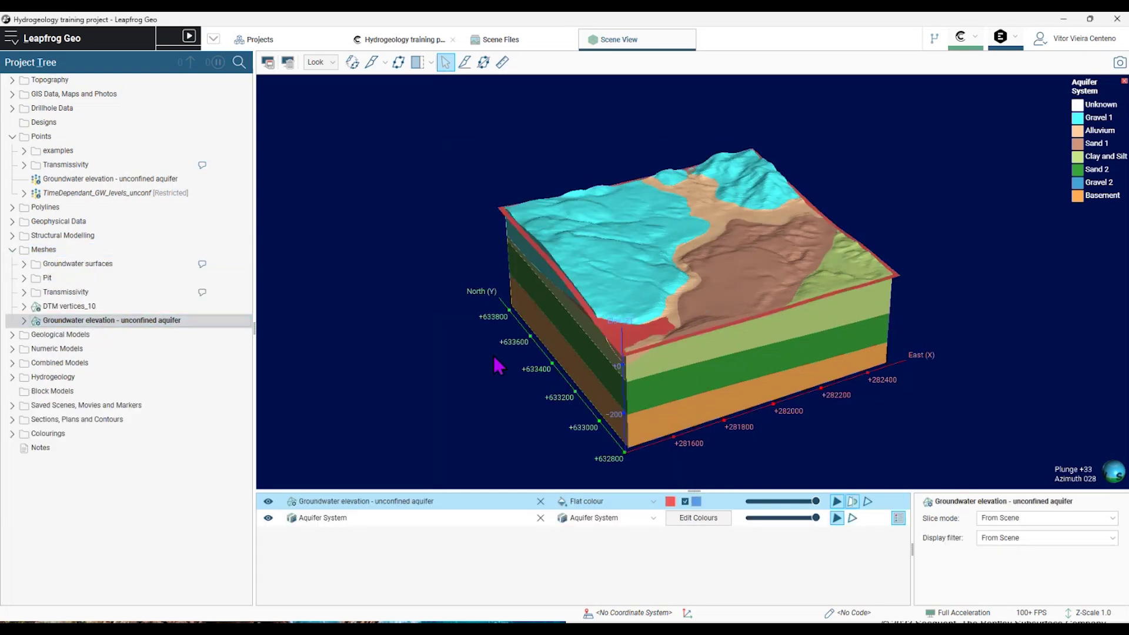
left_click(267, 518)
left_click_drag(698, 297, 694, 270)
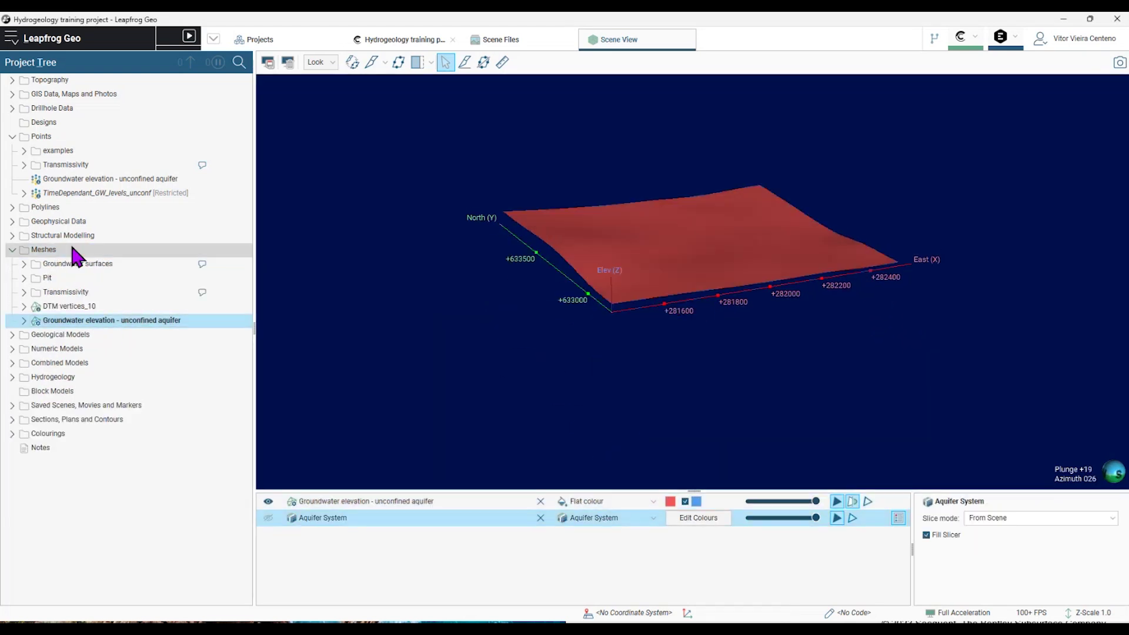
left_click_drag(75, 180, 823, 247)
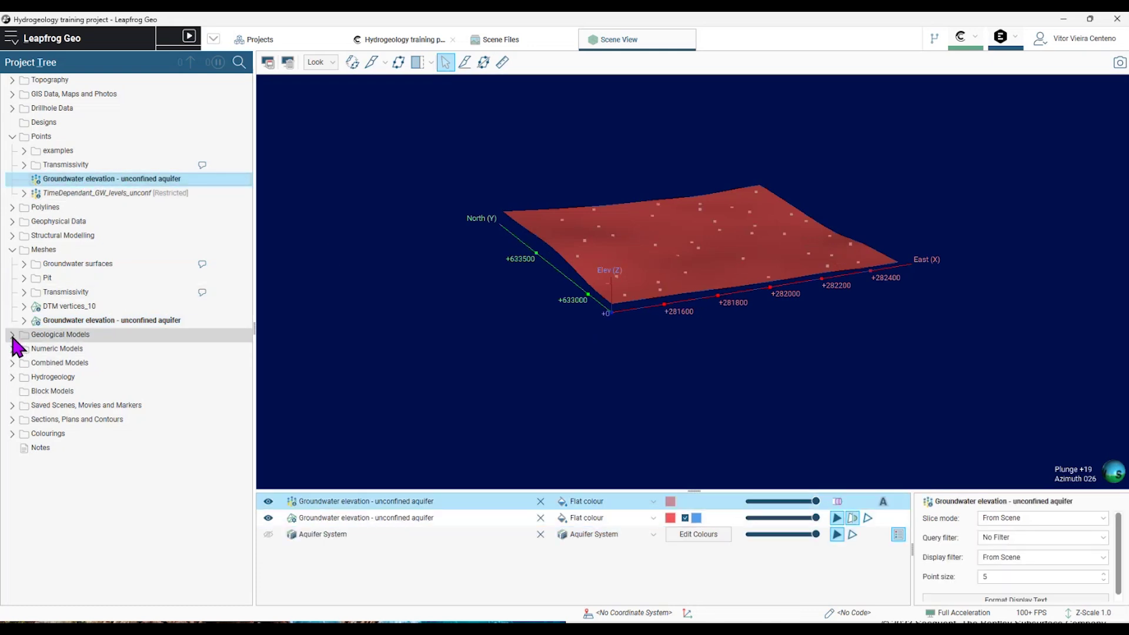
Start a new geological model with base lithology column None and extents enclosing the existing geological model.
right_click(97, 336)
left_click(136, 344)
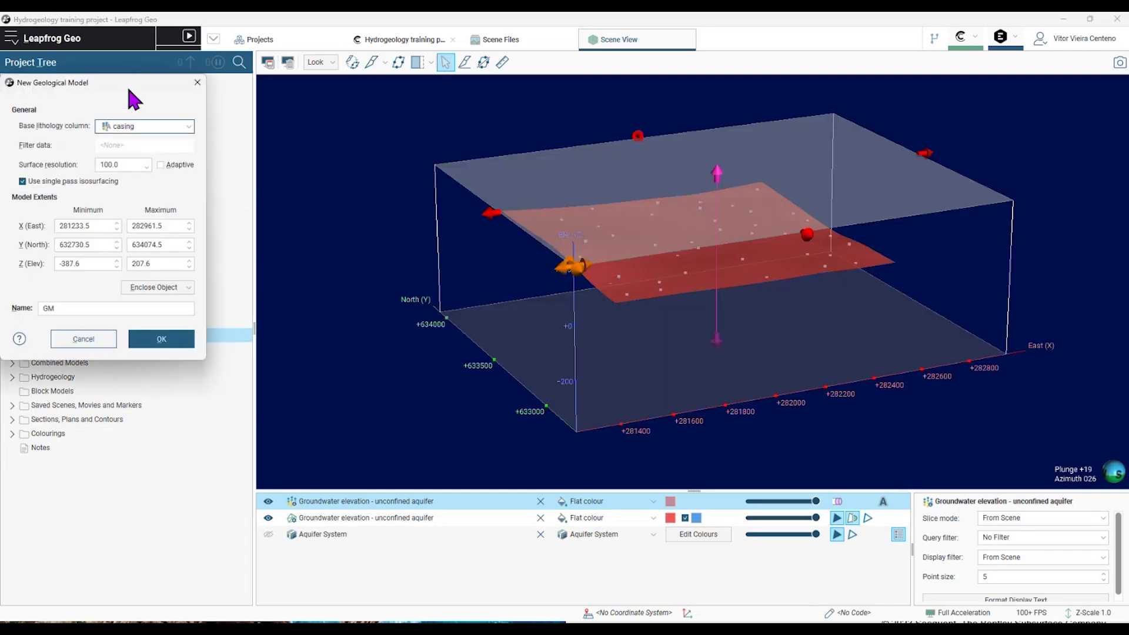
left_click_drag(121, 86, 362, 90)
left_click(376, 131)
left_click(377, 144)
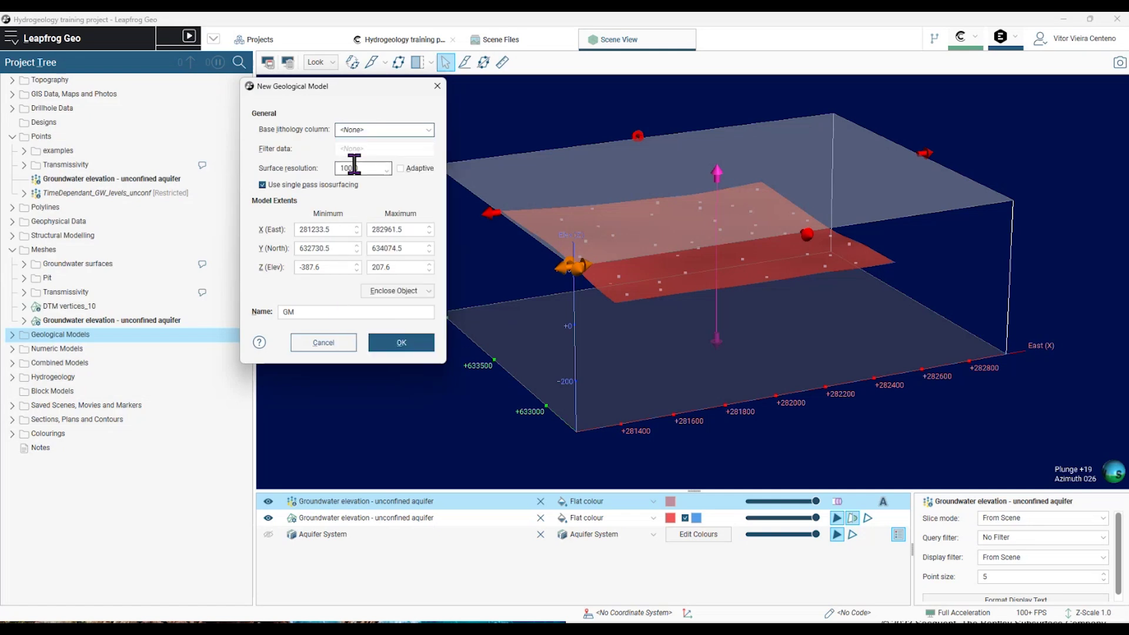
left_click(419, 291)
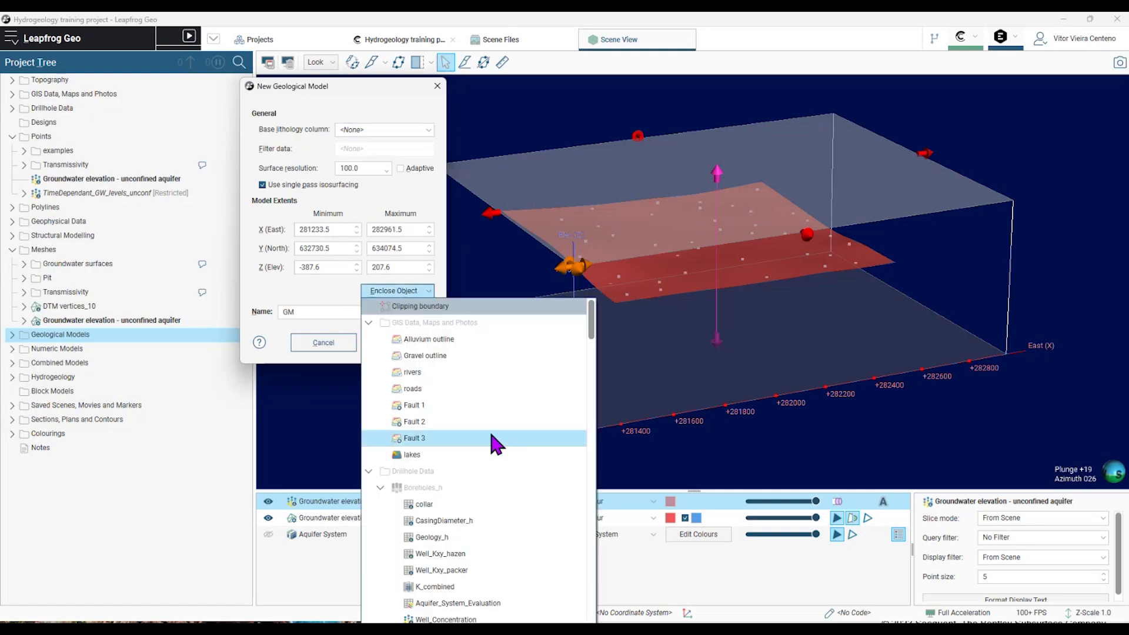
left_click(369, 439)
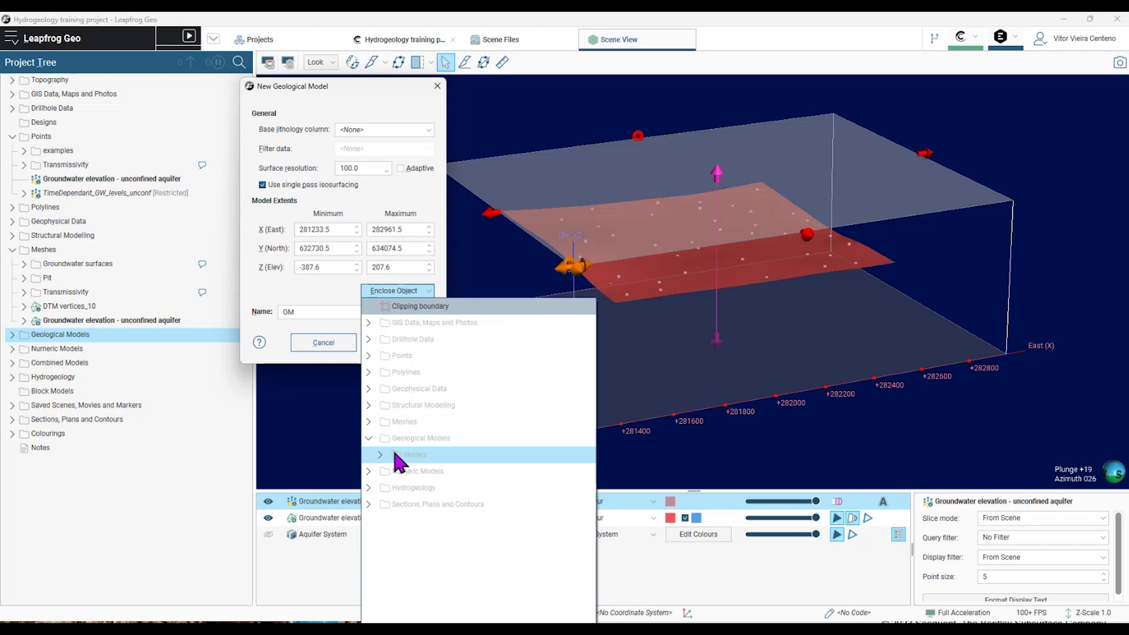
left_click(379, 455)
left_click(408, 496)
Name the geological model Unsat and Sat model, set its surface resolution to 60, and create it.
key("BackSpace")
key("BackSpace")
type("Unsat and Satu")
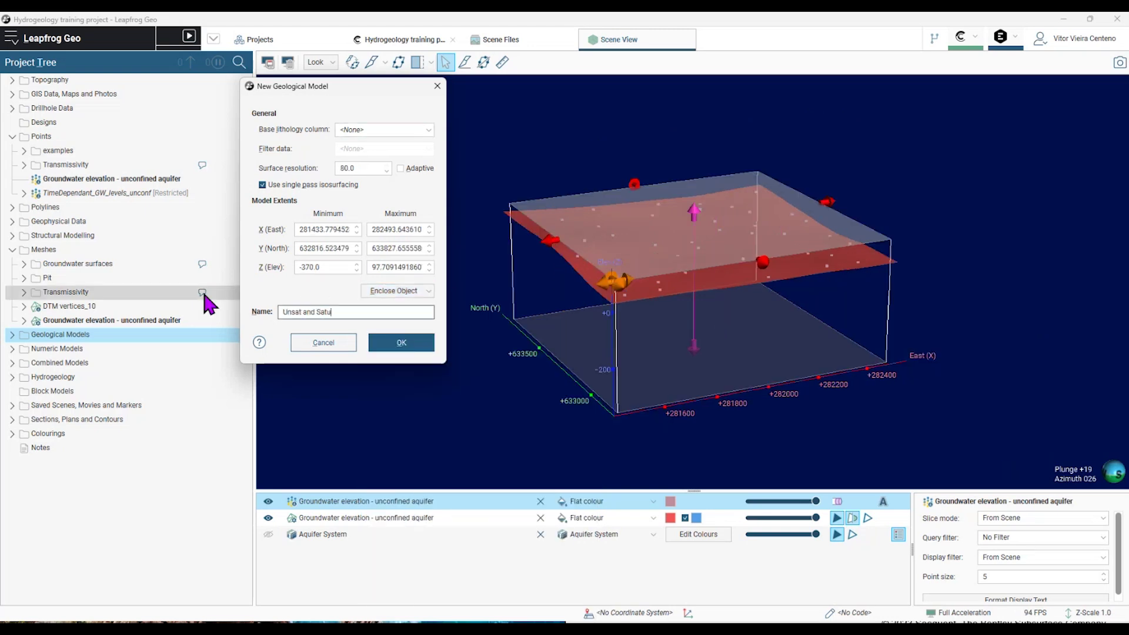
key("BackSpace")
type("model")
left_click(411, 346)
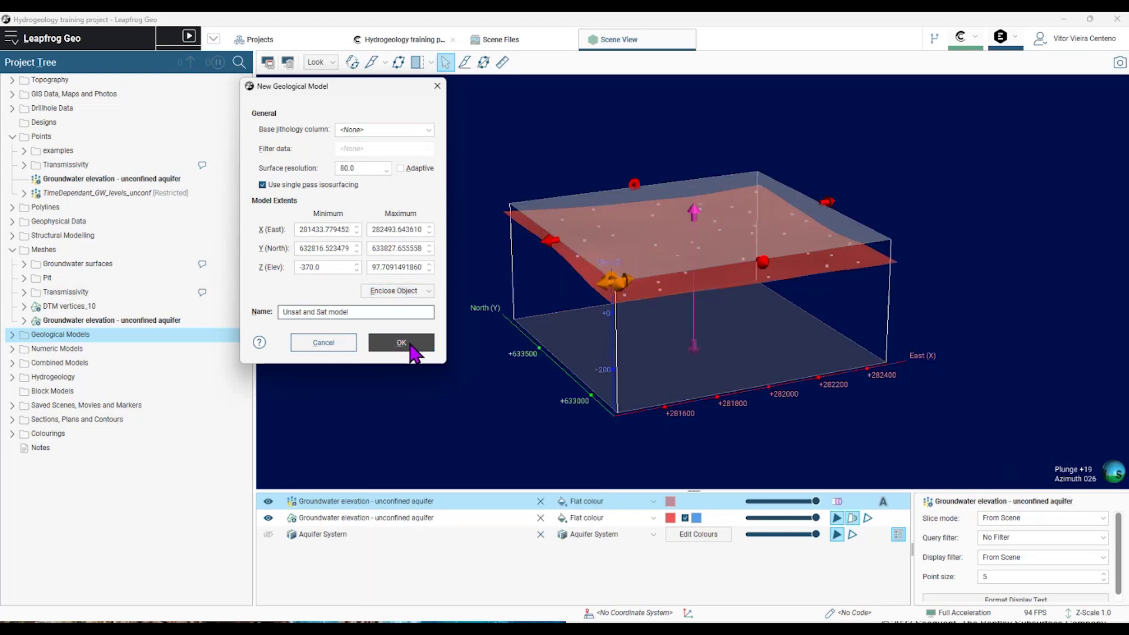
double_click(366, 170)
type("60")
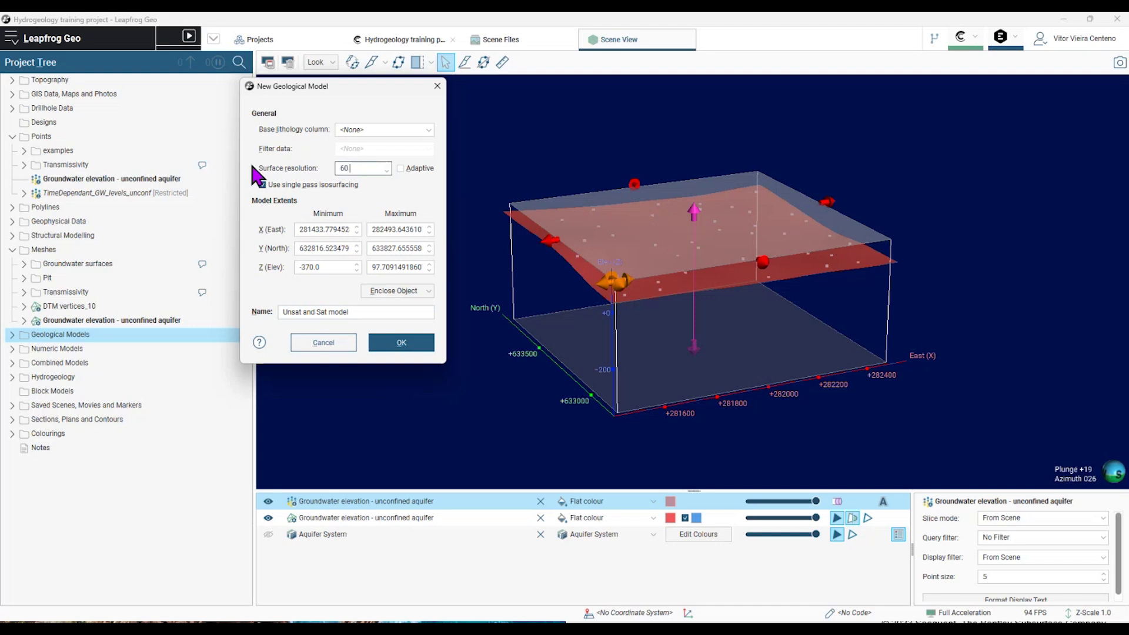
left_click(400, 341)
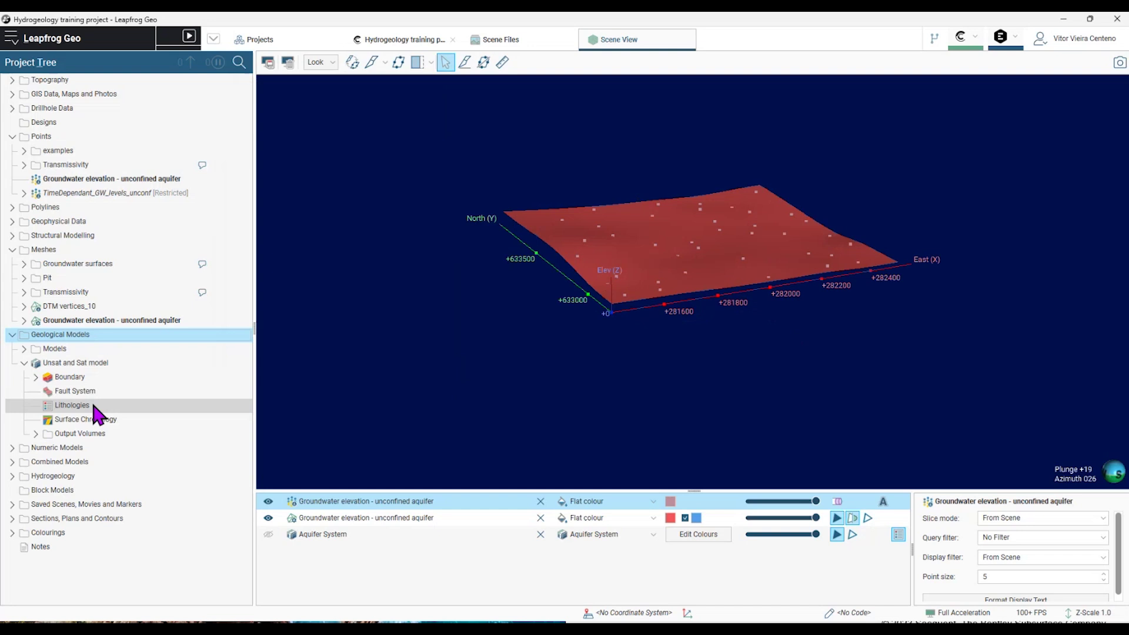
Add the lithologies Unsaturated and Saturated to the Unsat and Sat model.
double_click(93, 406)
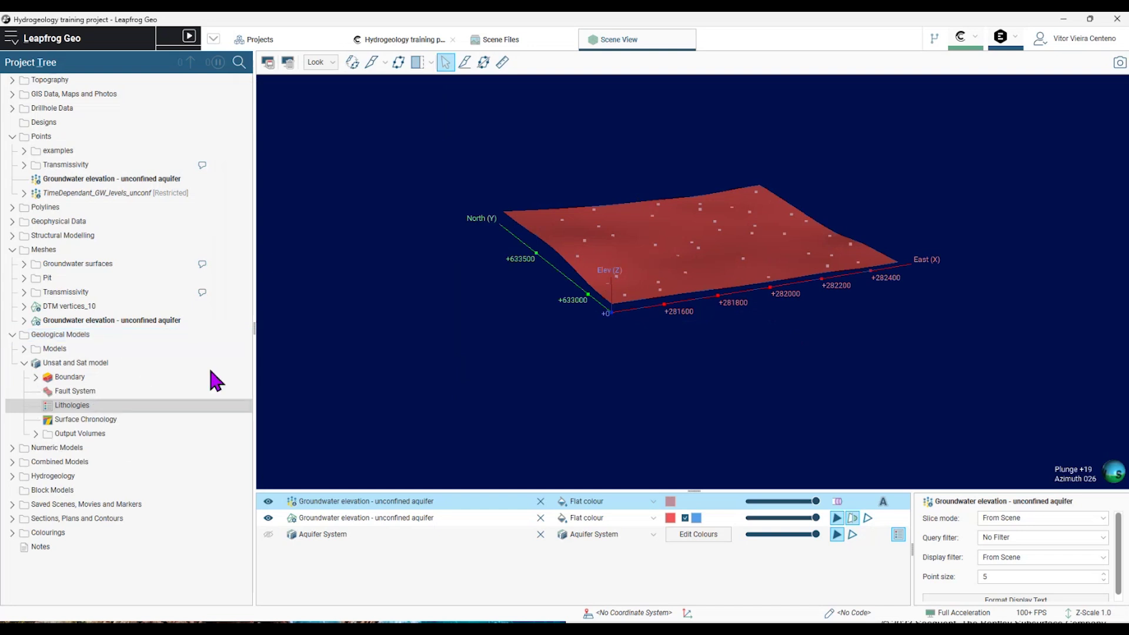
left_click(424, 396)
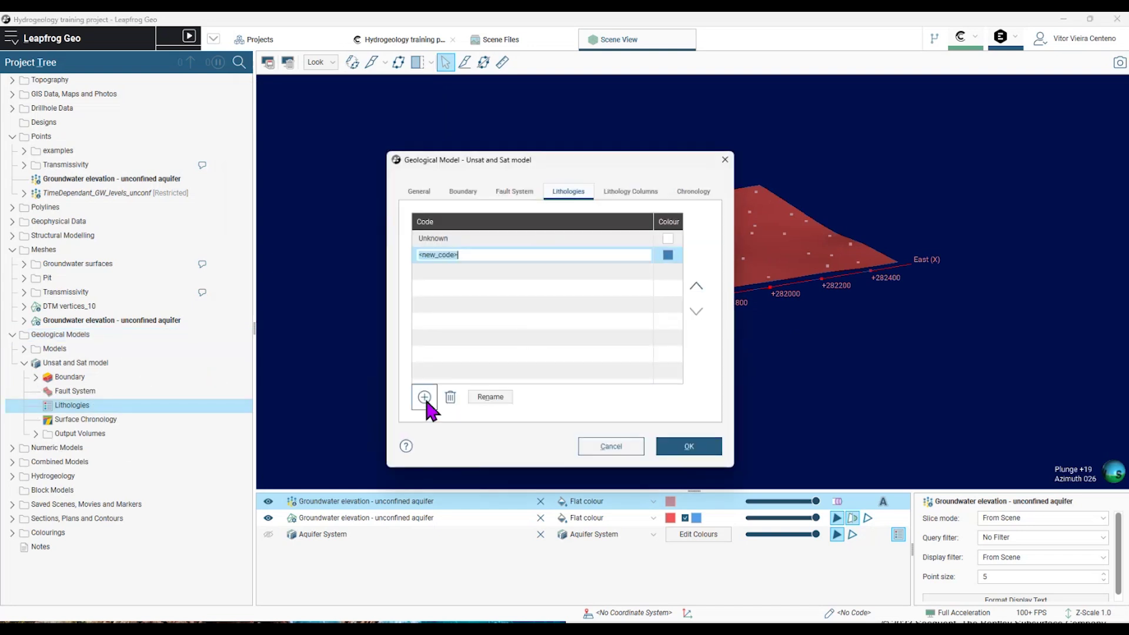
type("Unsaturated")
left_click(424, 397)
type("Saturated")
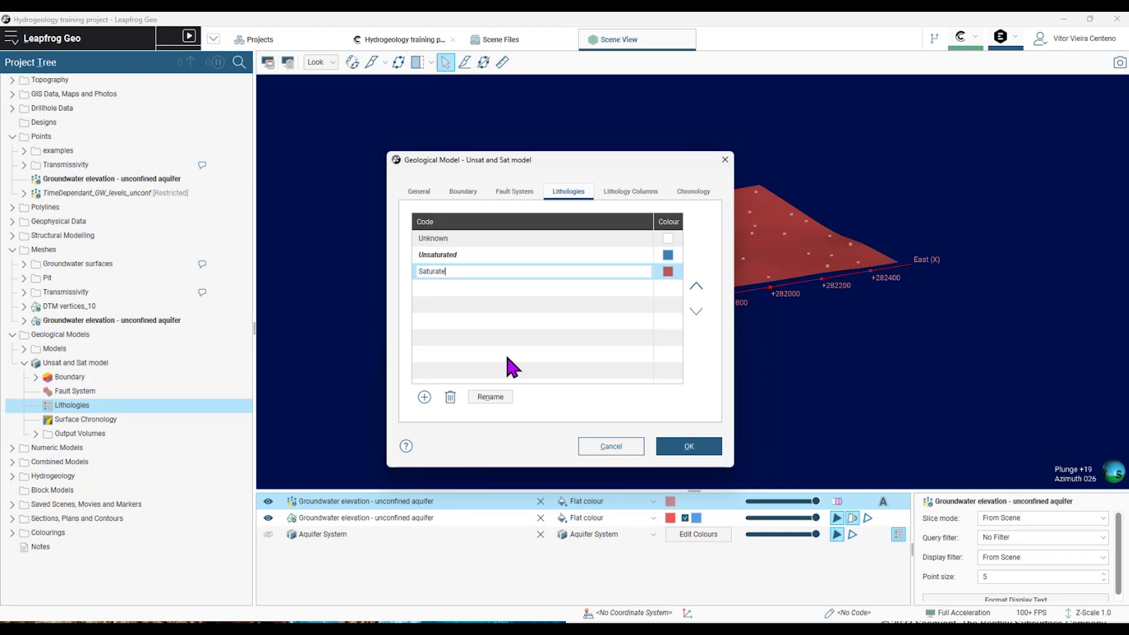
left_click(688, 445)
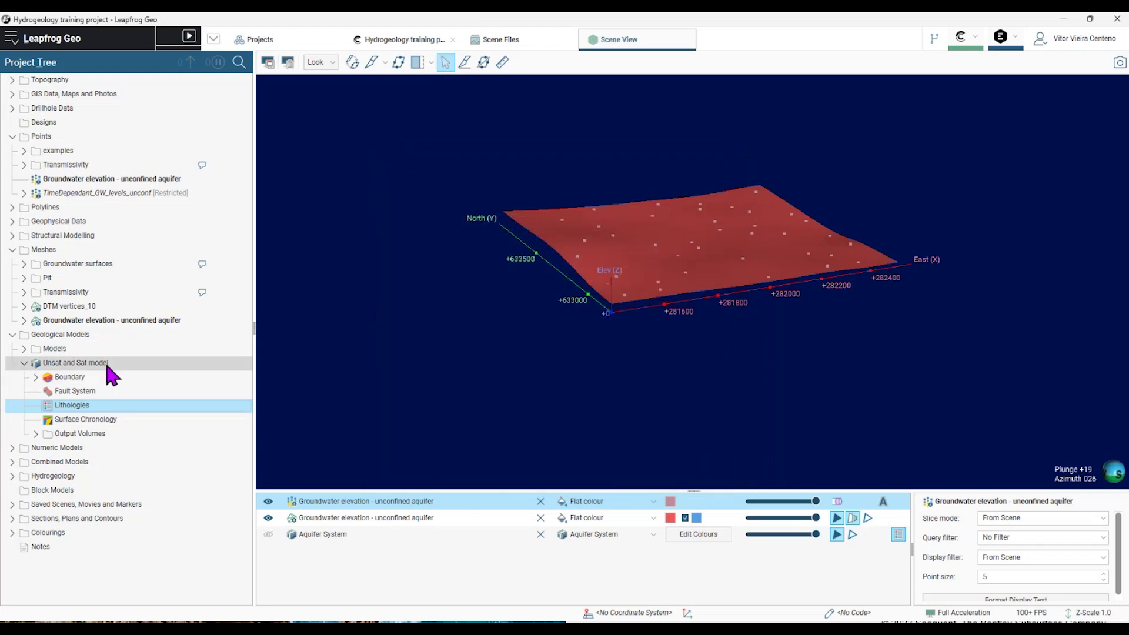
Start a new intrusion in the Unsat and Sat model's surface chronology from the Groundwater elevation - unconfined aquifer mesh.
right_click(104, 361)
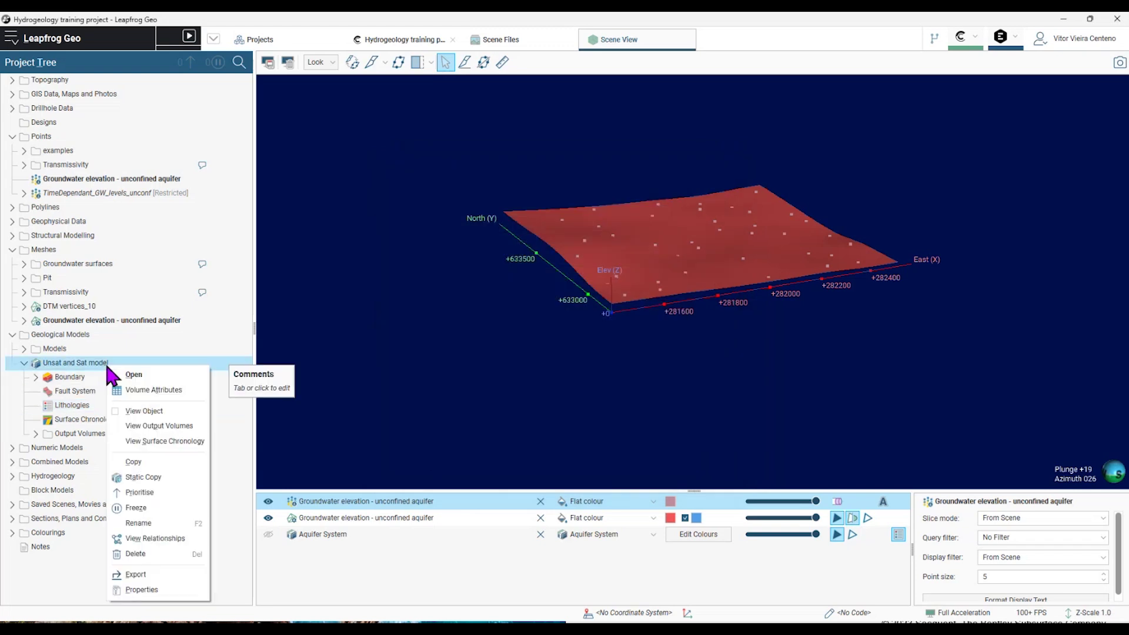
right_click(77, 418)
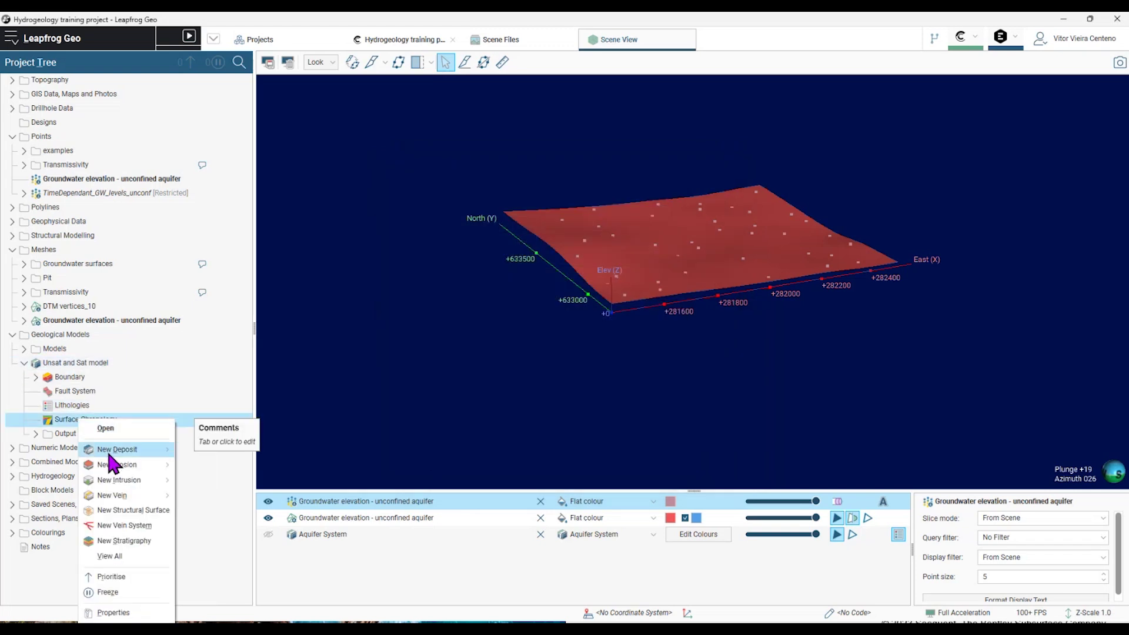
mouse_move(123, 480)
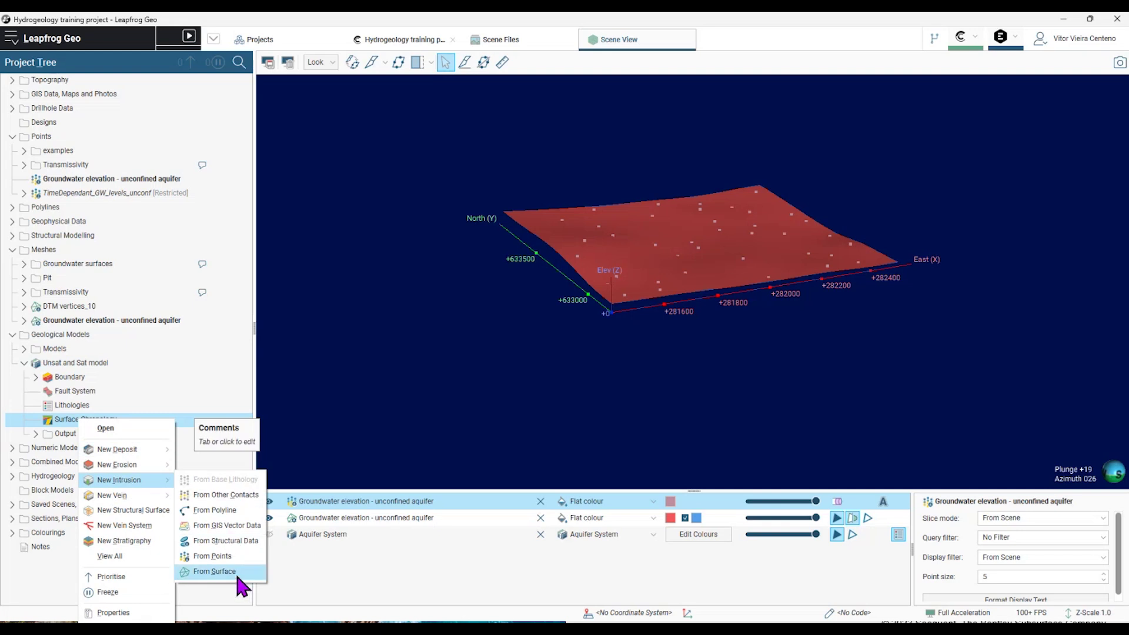
left_click(235, 572)
left_click(556, 263)
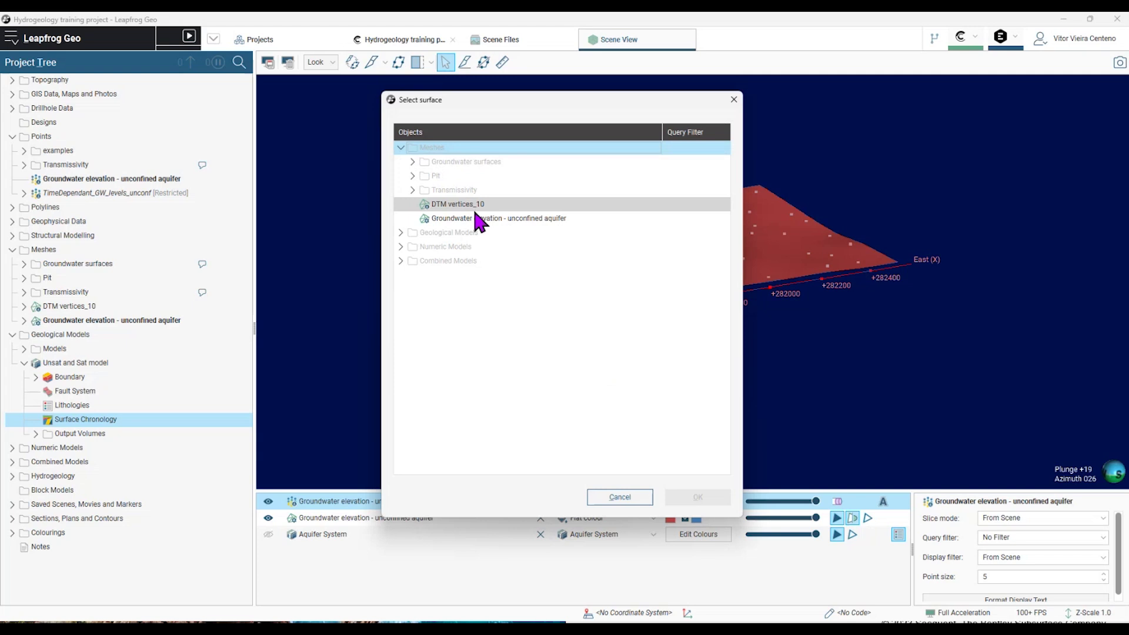
left_click(474, 219)
left_click(697, 497)
Set Unsaturated as the younger first lithology and Saturated as the older second lithology, and create the intrusional contact.
left_click(558, 305)
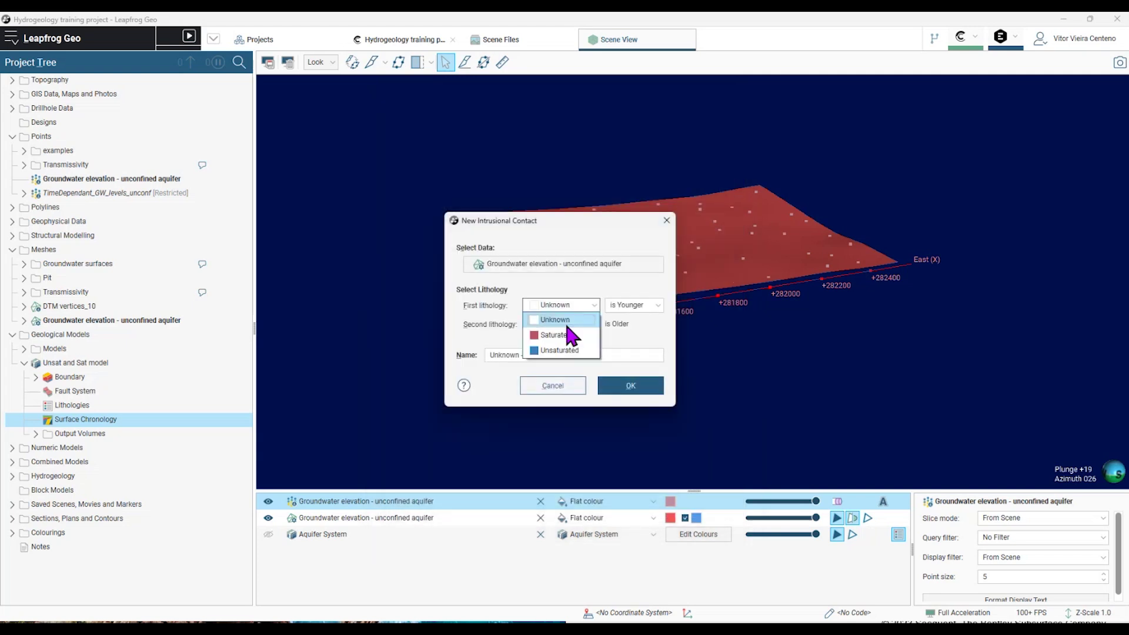
left_click(564, 349)
left_click(577, 320)
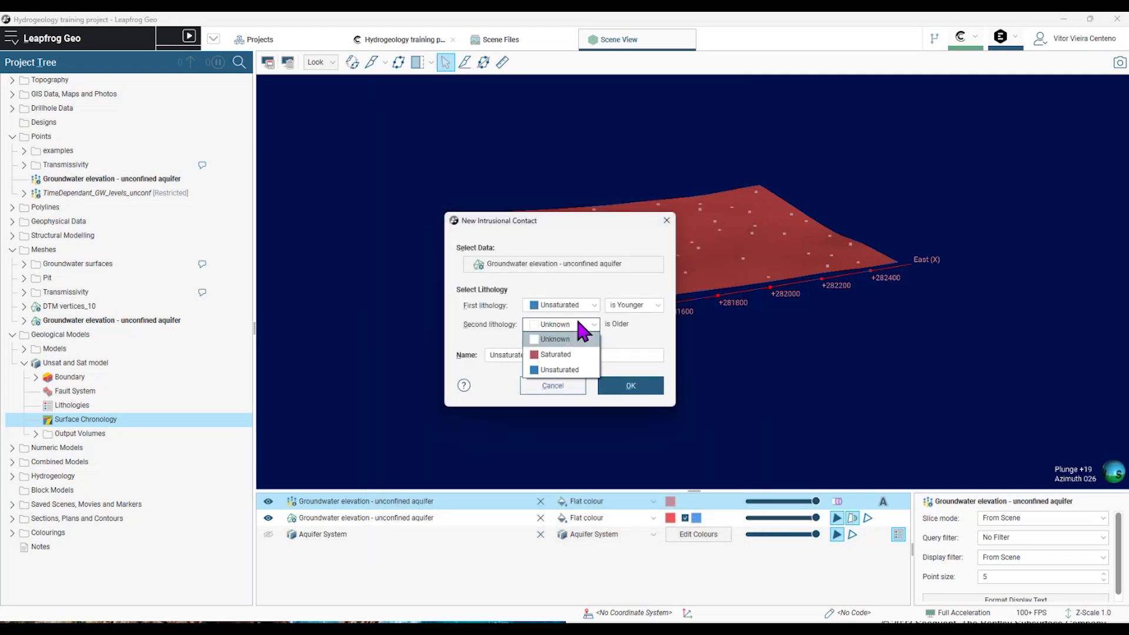
left_click(569, 351)
left_click(635, 385)
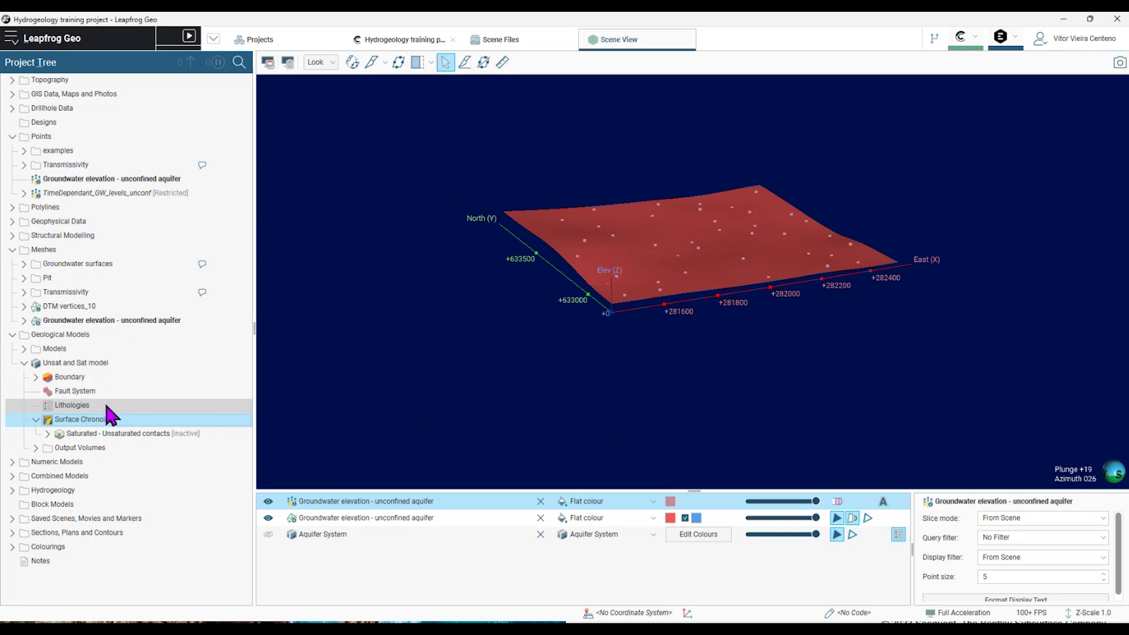
Activate the Saturated - Unsaturated contacts surface in the Unsat and Sat model's chronology.
double_click(108, 364)
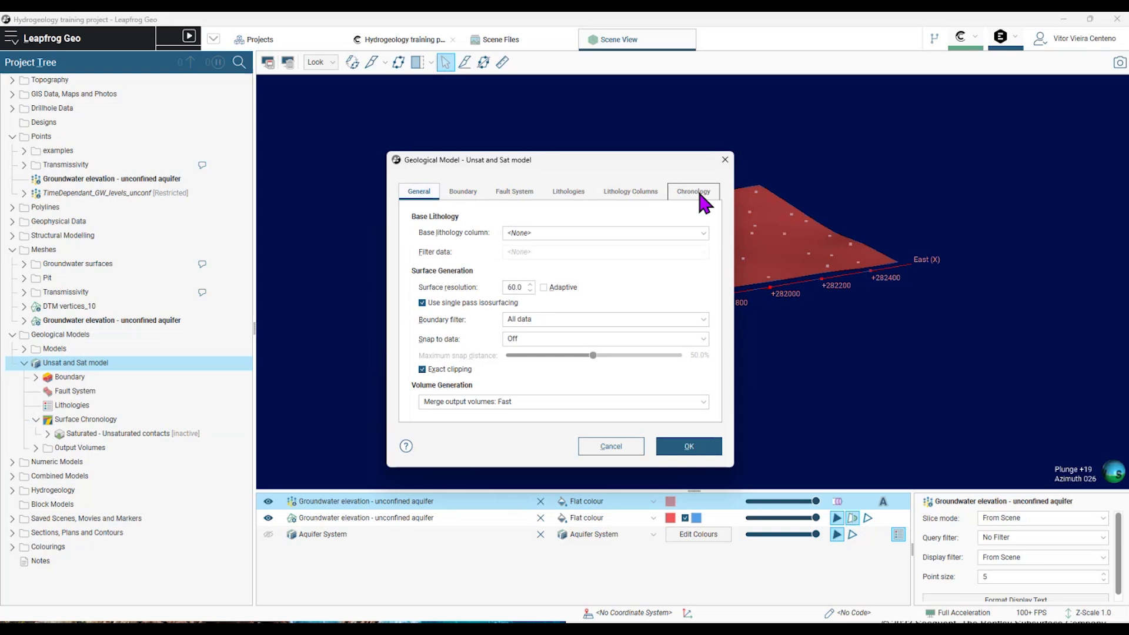
left_click(693, 191)
left_click(421, 235)
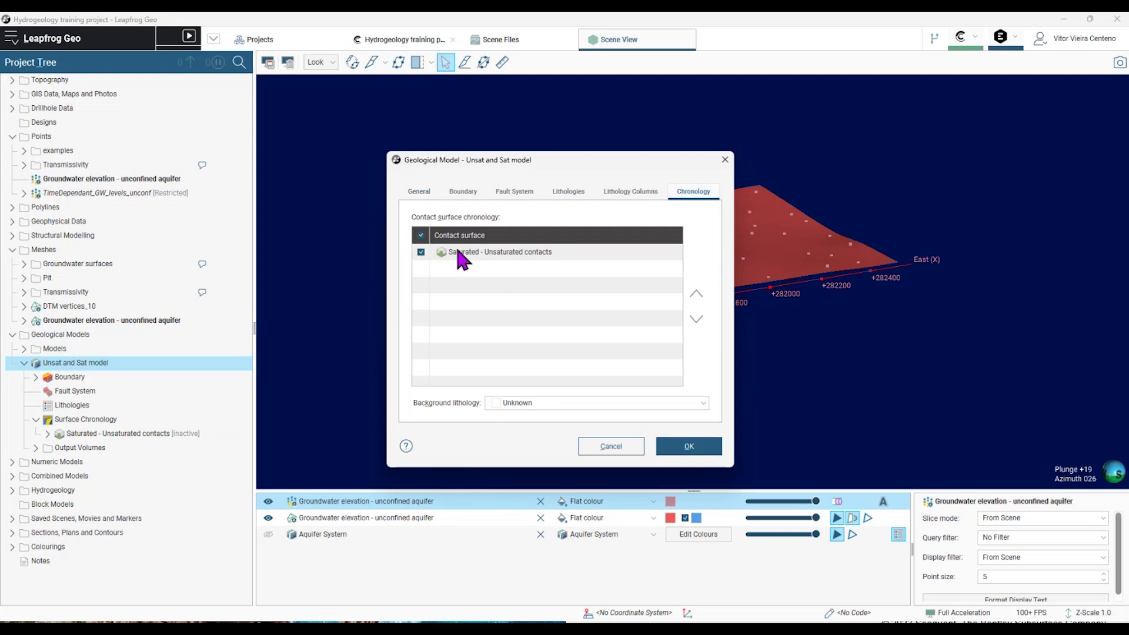
left_click(689, 447)
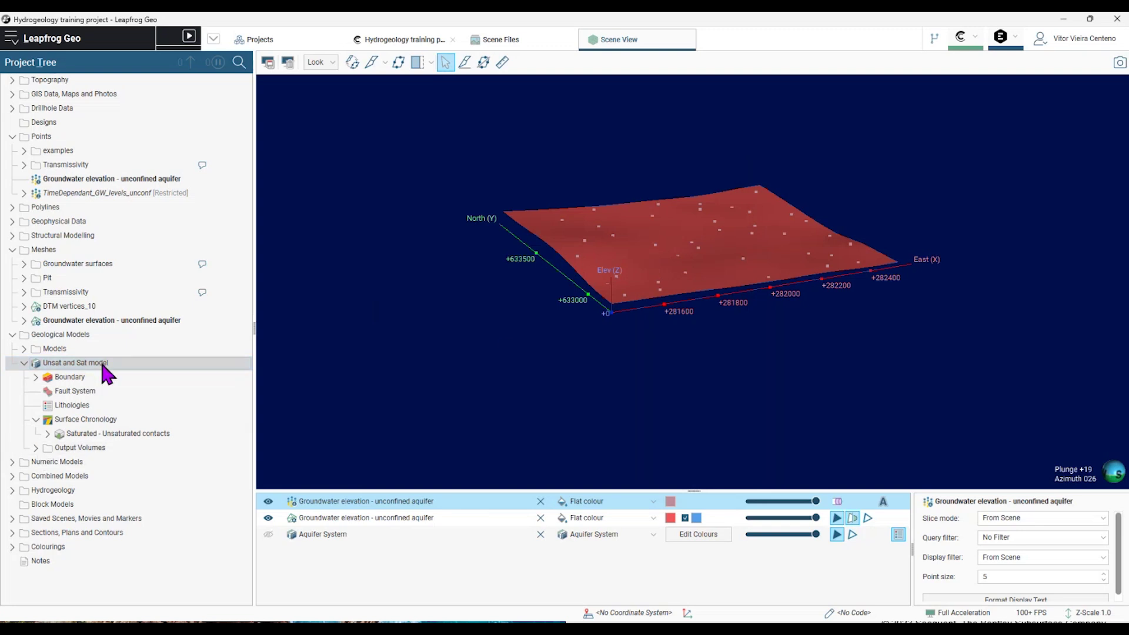
Add the Unsat and Sat model with its legend to the scene, and swap the display to the Aquifer System model.
left_click_drag(104, 365, 728, 350)
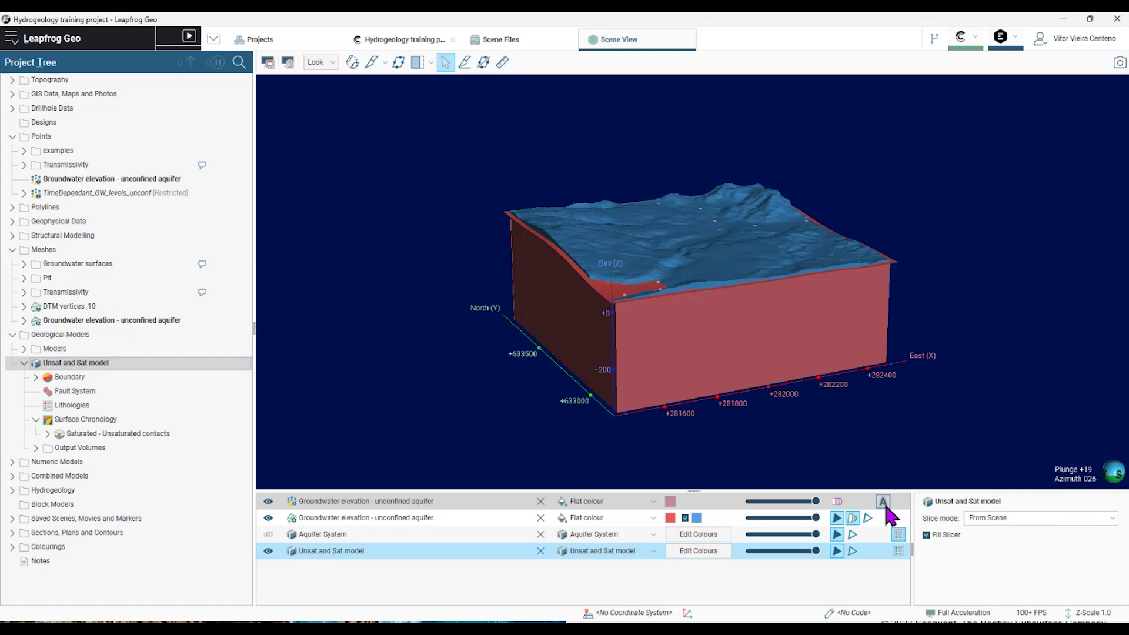
left_click(898, 551)
left_click_drag(922, 246, 855, 259)
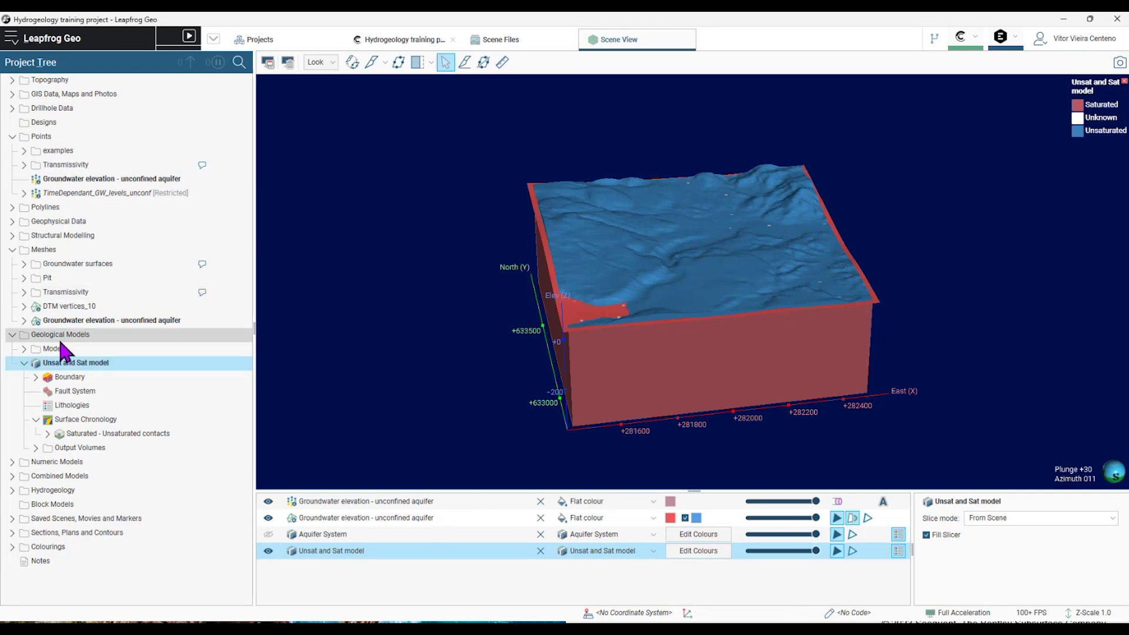
left_click_drag(58, 337, 615, 291)
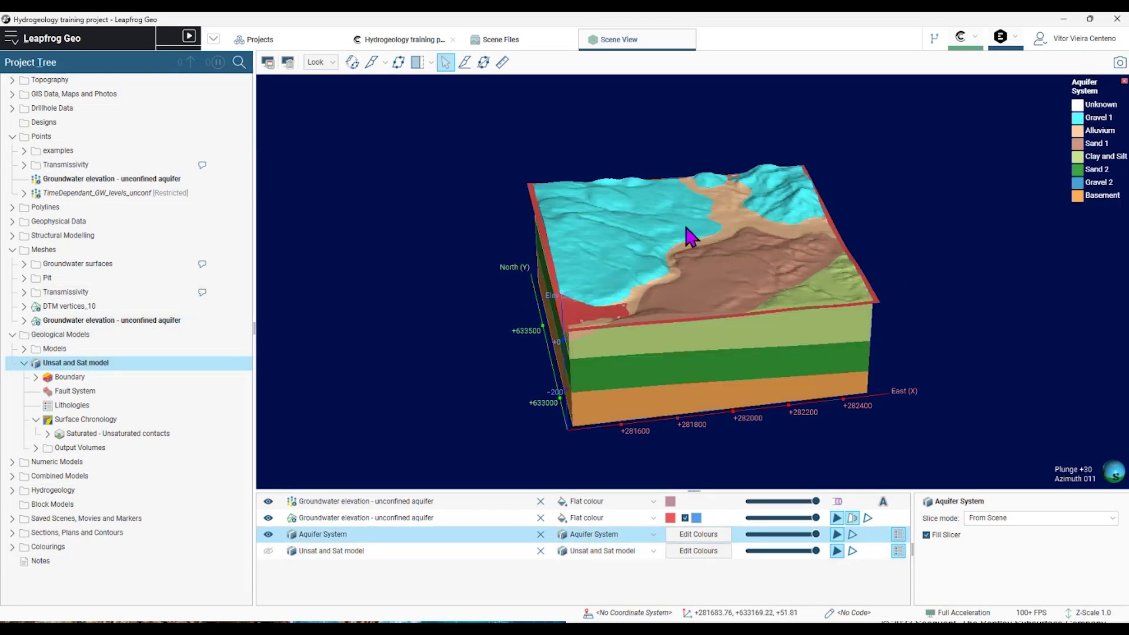
Start a new combined model from the Aquifer System and the Unsat and Sat model.
right_click(91, 476)
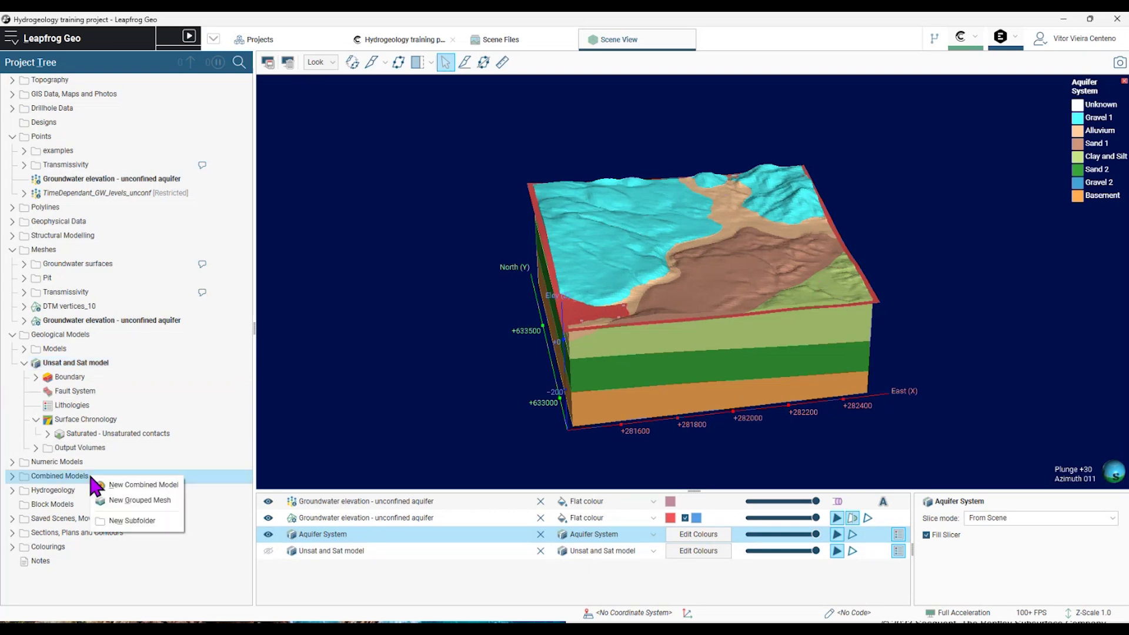
left_click(158, 485)
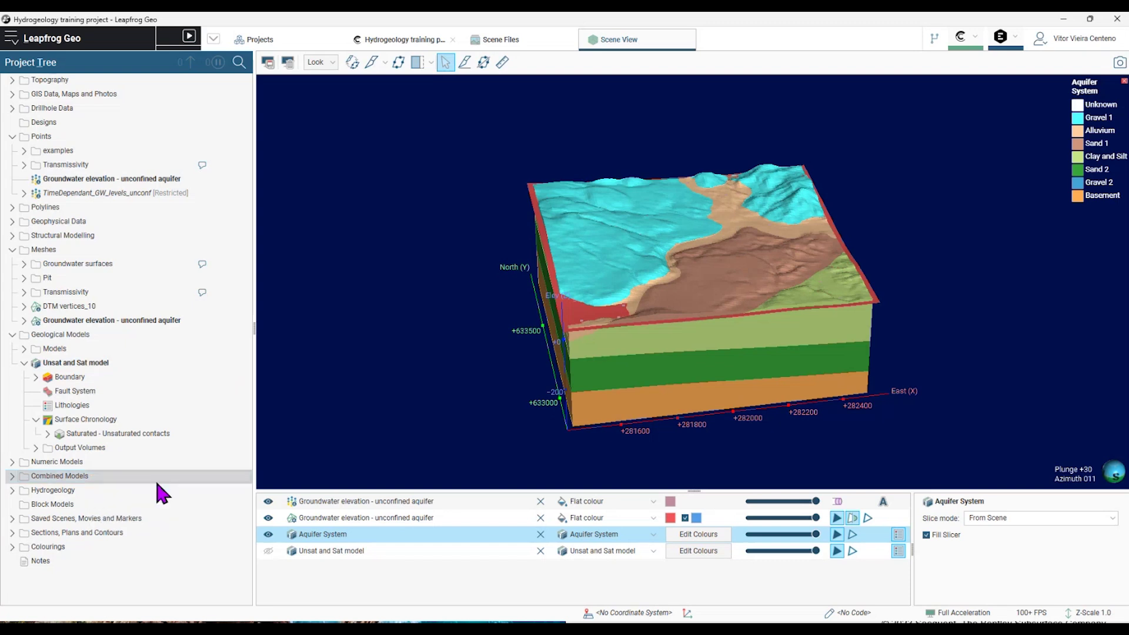
left_click(509, 271)
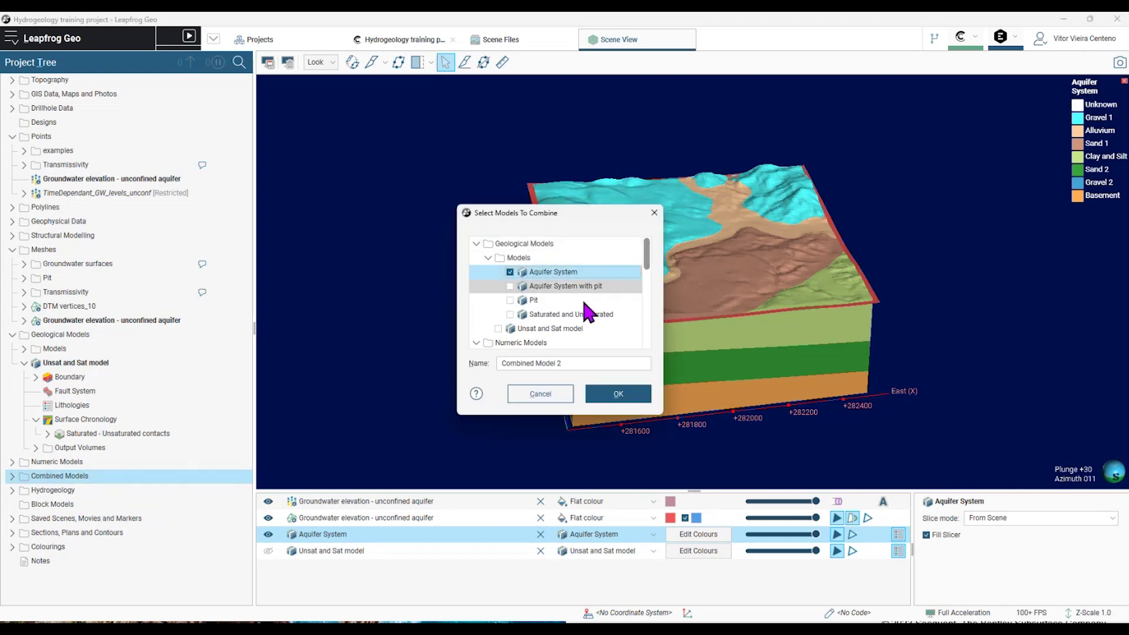
left_click_drag(655, 416, 853, 506)
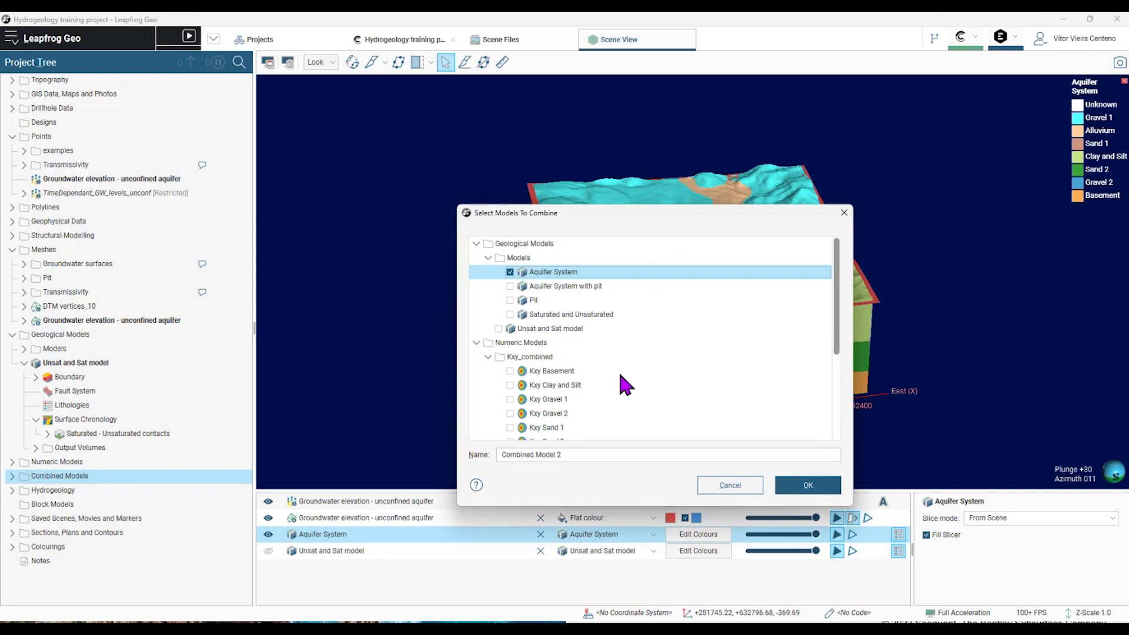
left_click(498, 328)
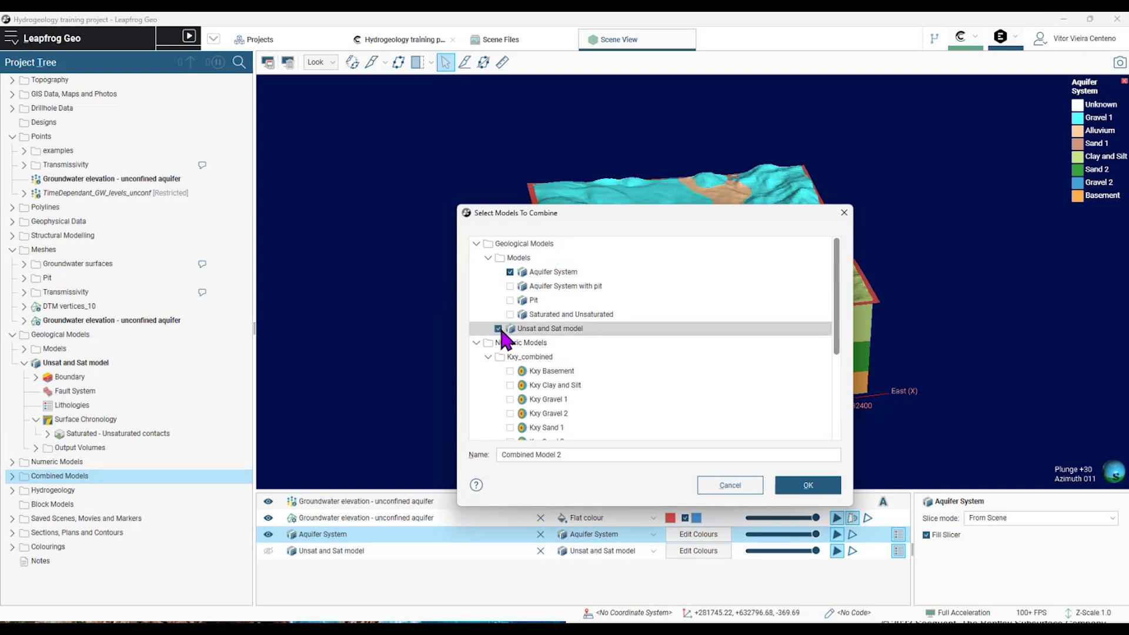
left_click(808, 491)
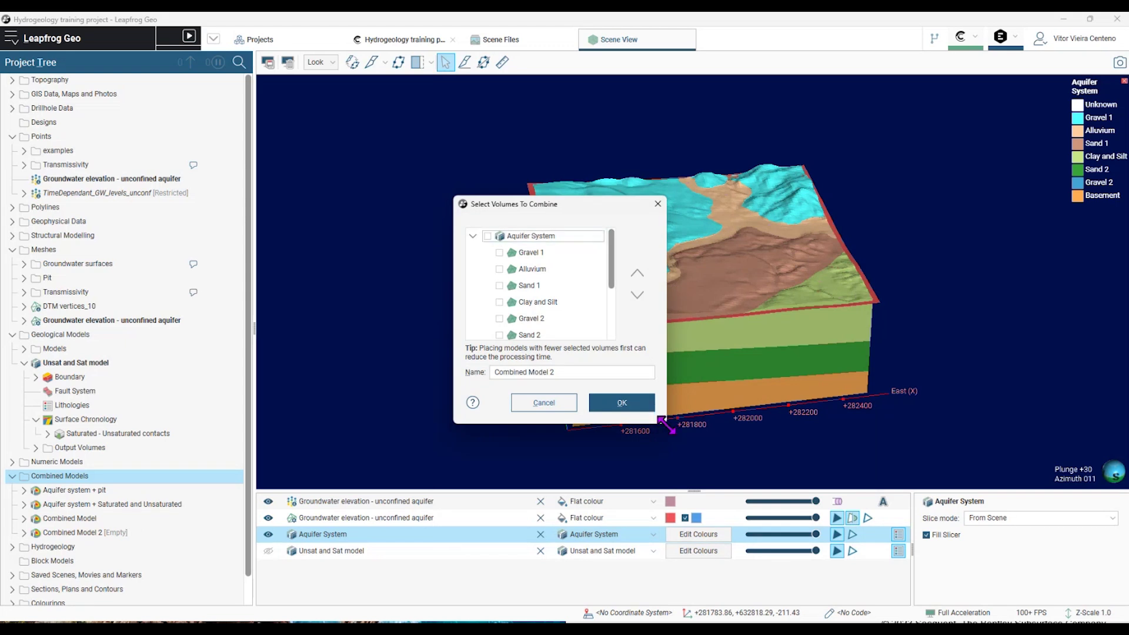
Include all volumes of the Aquifer System and the Unsat and Sat model, and create the combined model.
left_click_drag(666, 424, 772, 520)
left_click(487, 235)
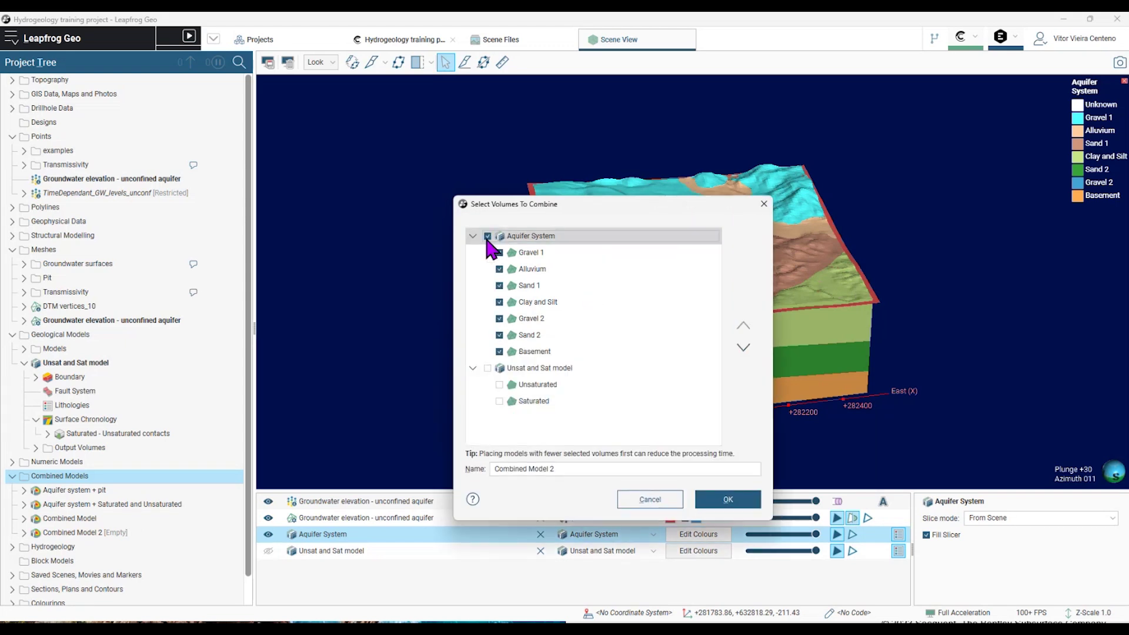
left_click(487, 368)
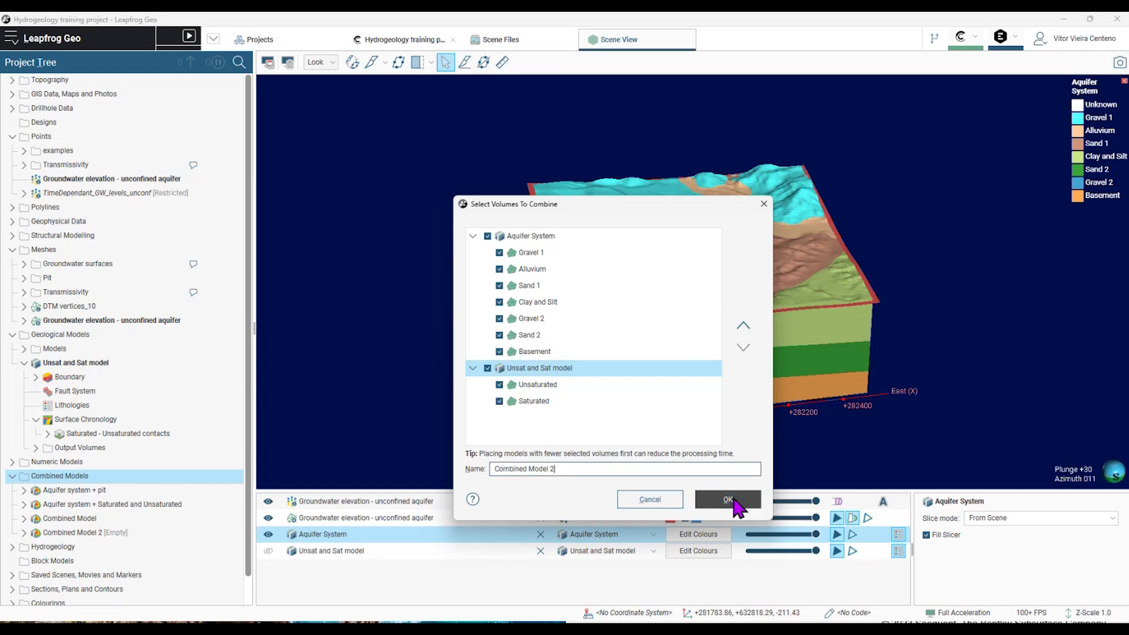
left_click(728, 500)
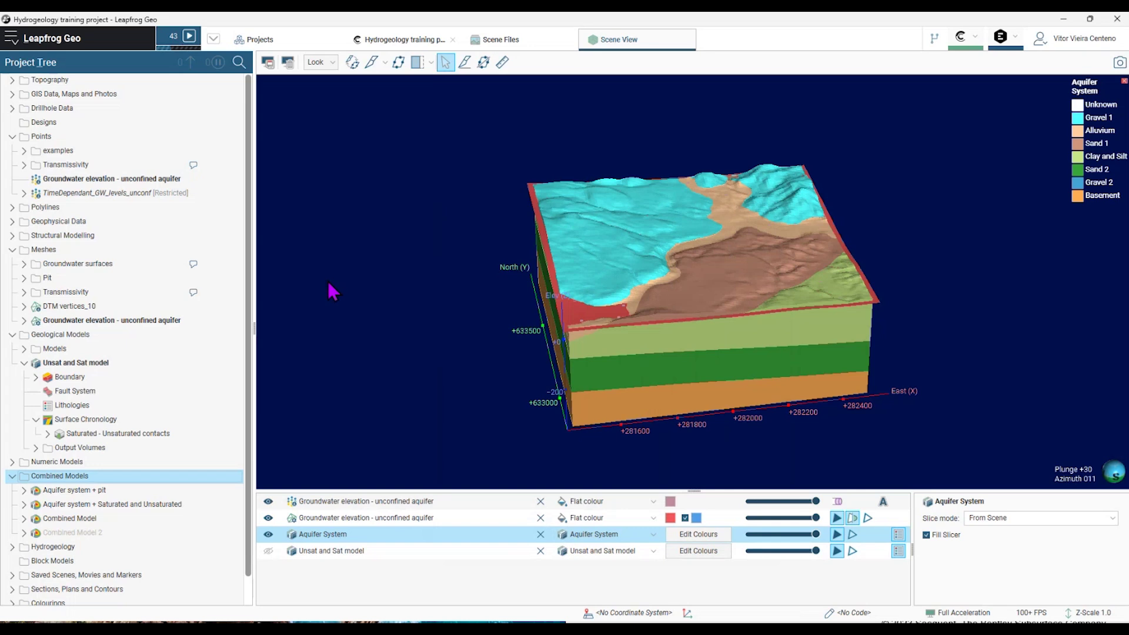
Show only Combined Model 2 with its legend in the scene, hiding the groundwater mesh, its points and the Aquifer System.
left_click(269, 518)
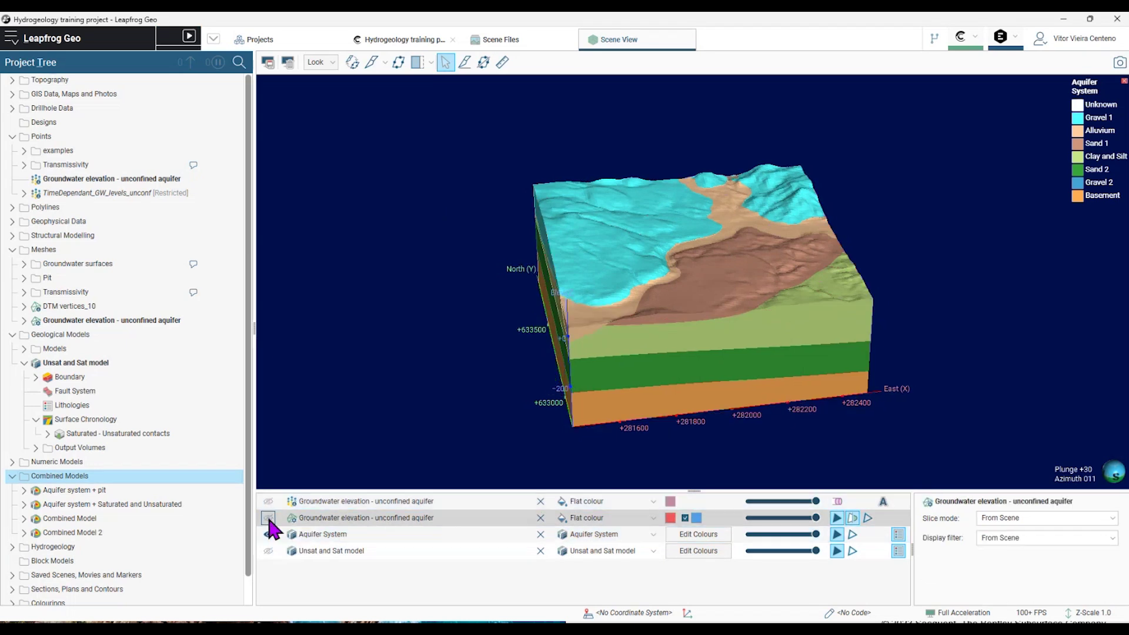
left_click(269, 534)
left_click_drag(104, 535, 611, 322)
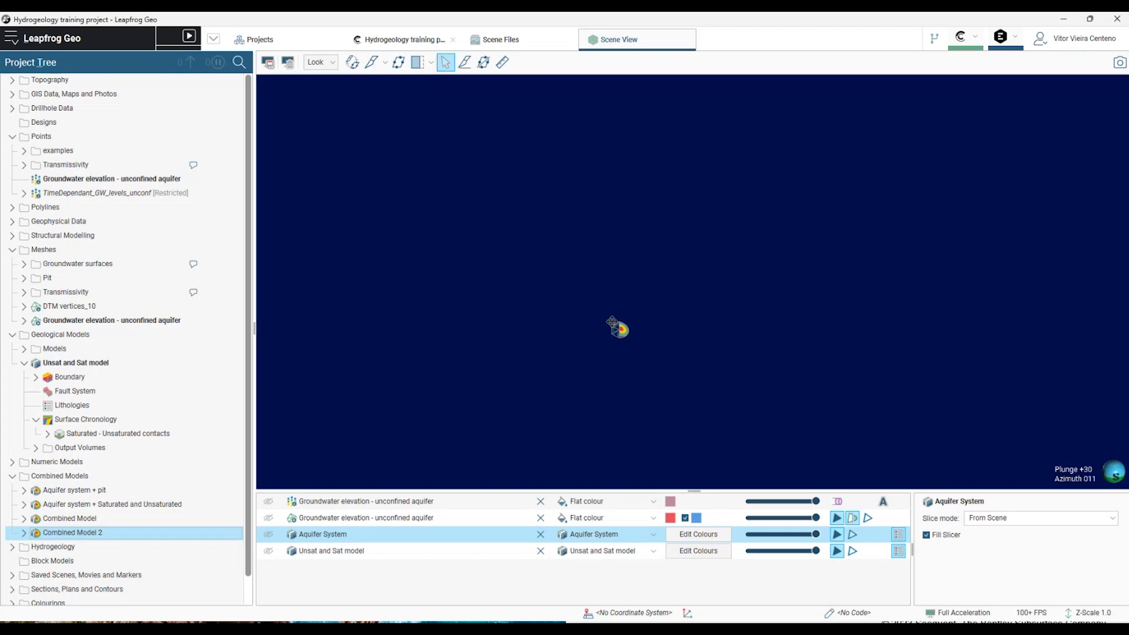
left_click_drag(611, 326, 943, 580)
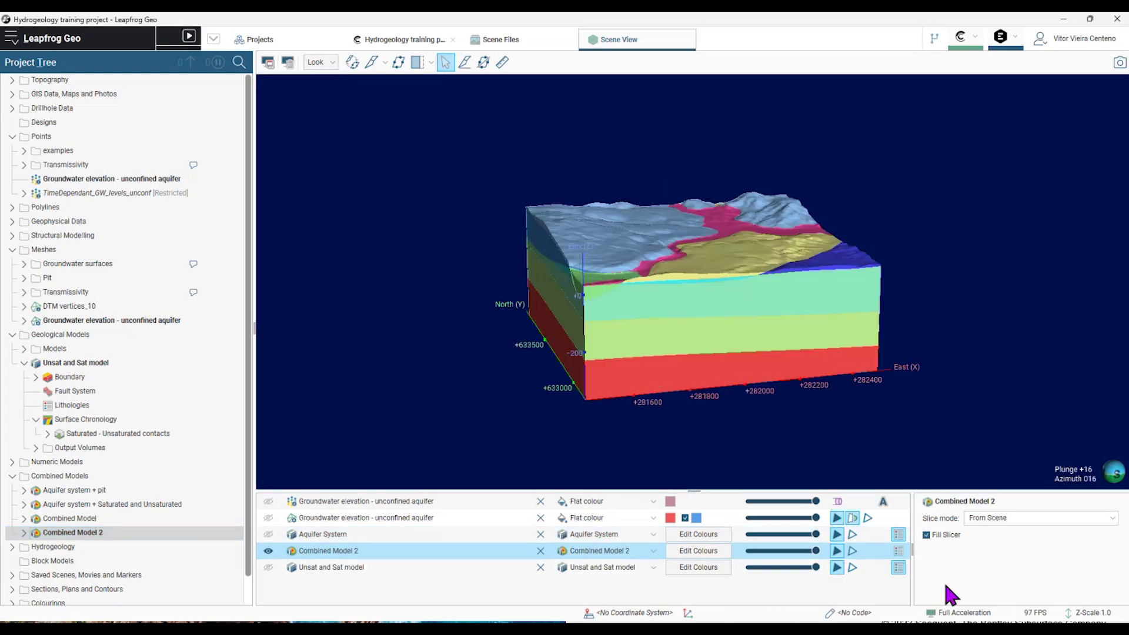
left_click(898, 551)
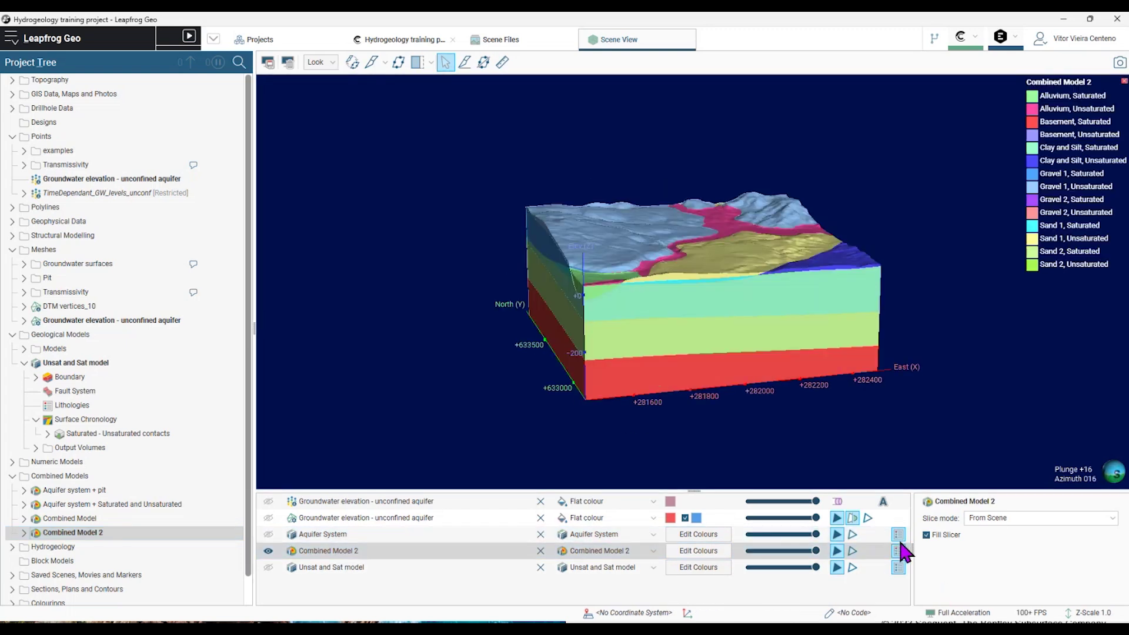
Inspect the scene details of the Sand 1 volumes above and below the groundwater surface in Combined Model 2.
left_click_drag(693, 306, 689, 329)
scroll(689, 329, "up", 5)
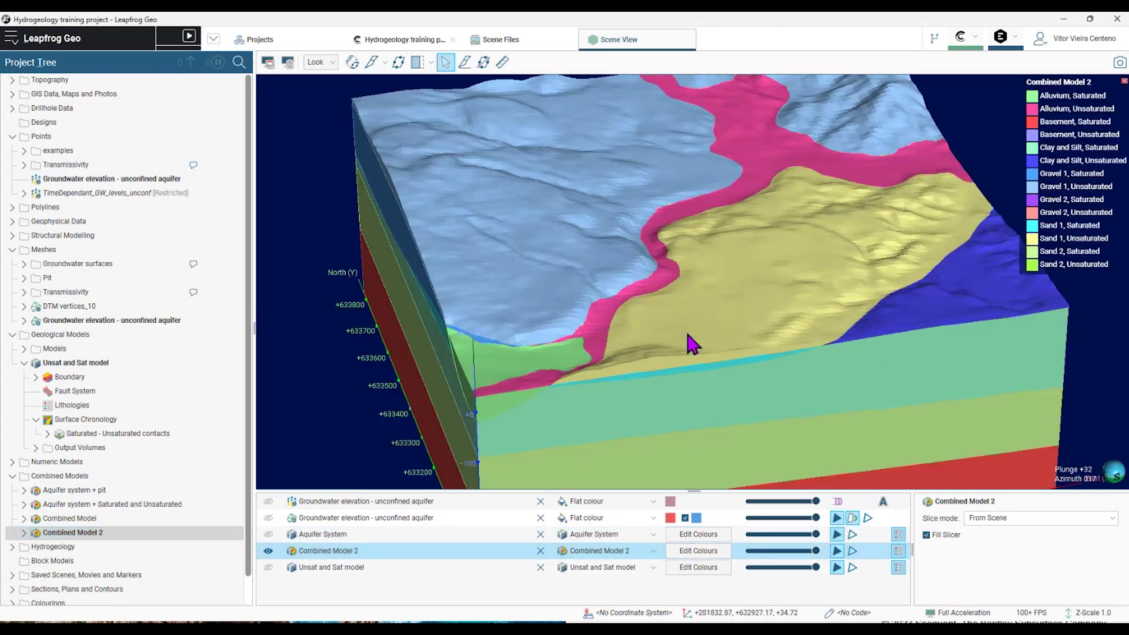
left_click(695, 278)
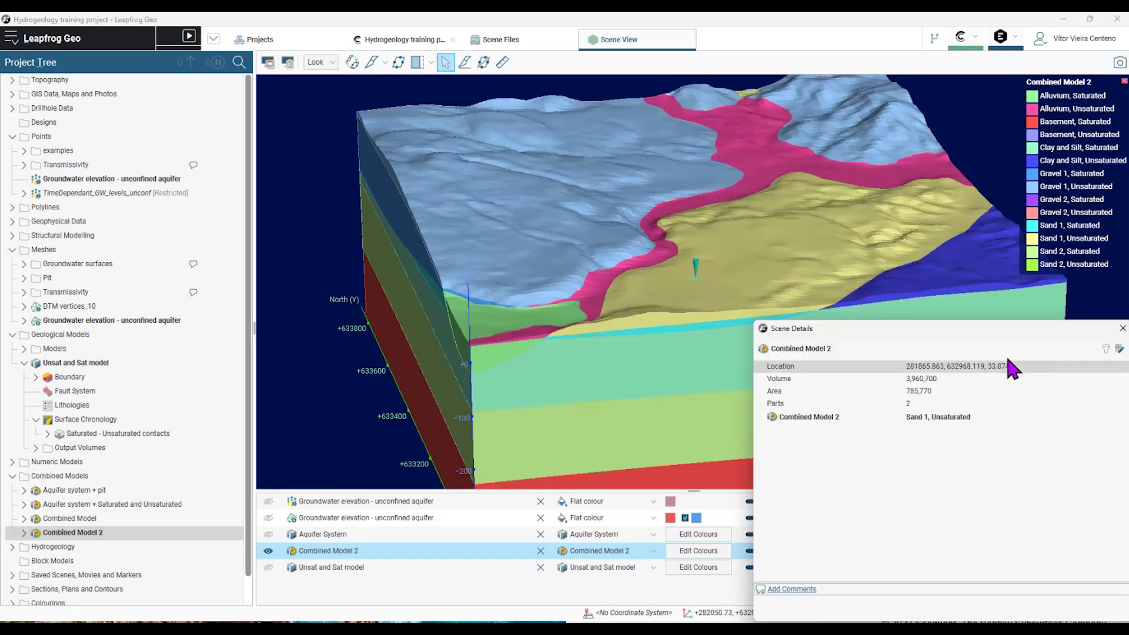
left_click(1122, 328)
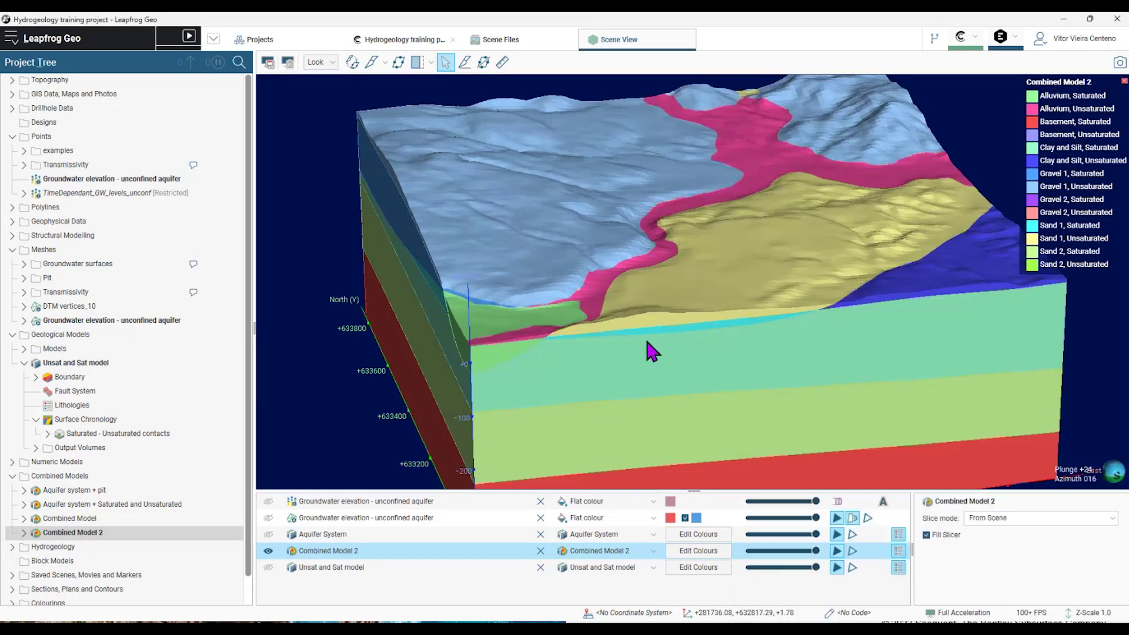
left_click(696, 327)
scroll(697, 328, "up", 2)
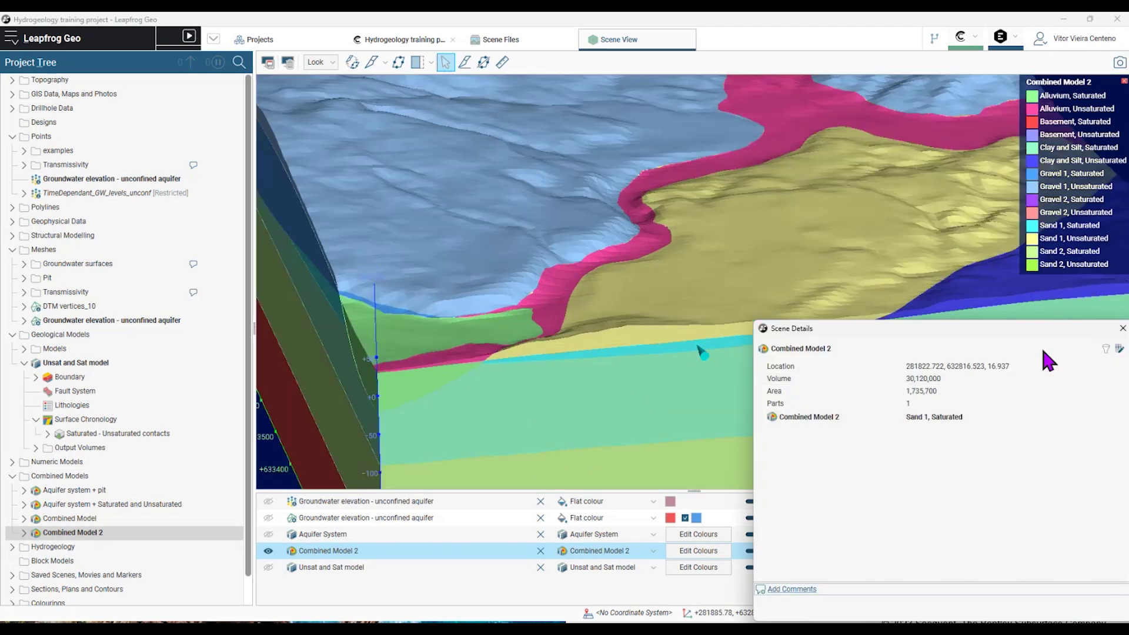
Compare Combined Model 2 with the groundwater elevation mesh, and inspect the Gravel 1 volumes on the model's west face.
left_click(268, 517)
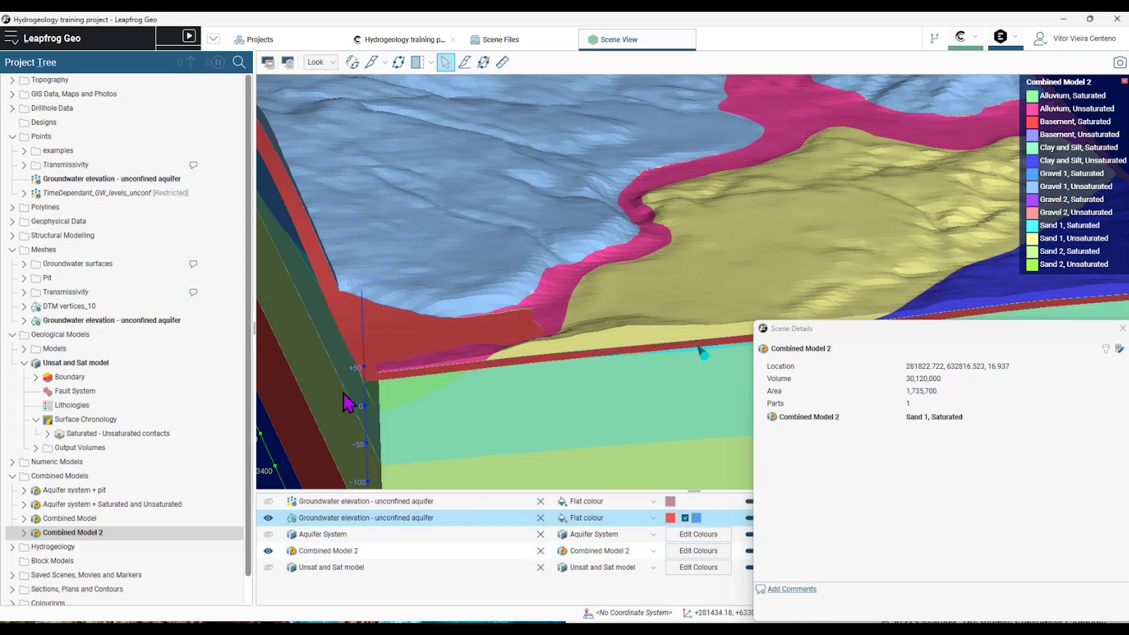
left_click(268, 518)
left_click_drag(327, 466, 592, 370)
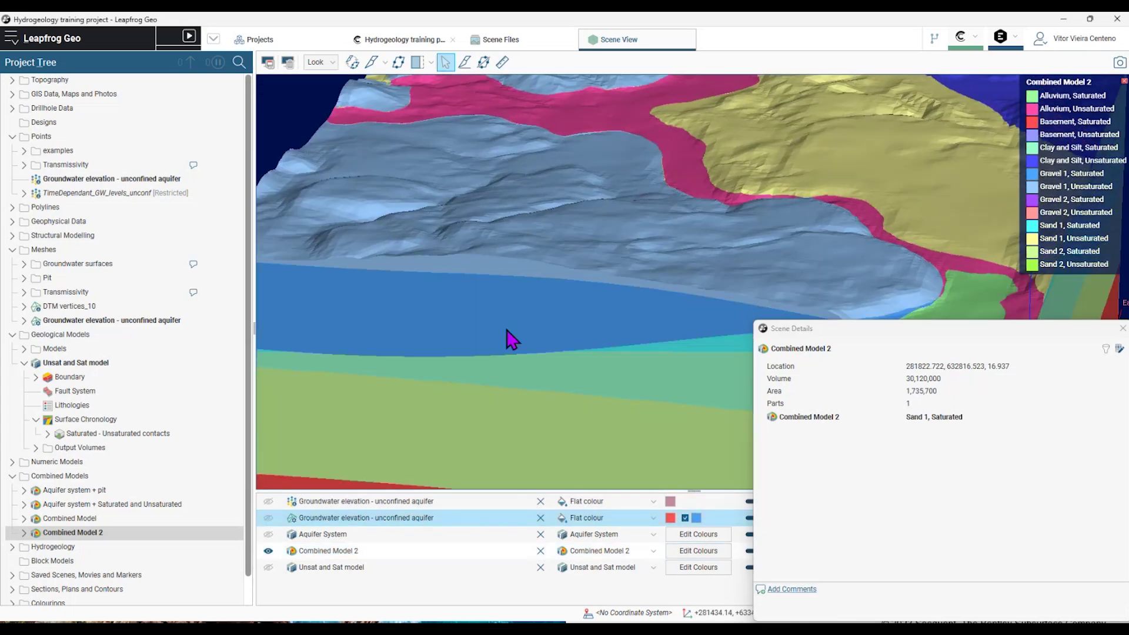
left_click(460, 322)
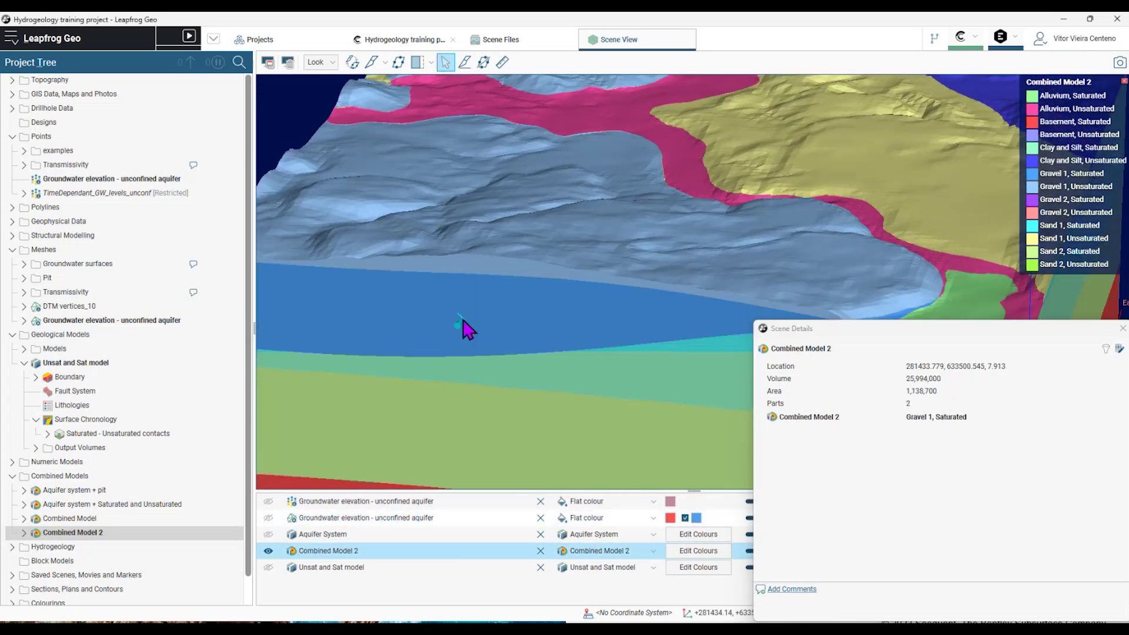
left_click(487, 273)
left_click(1122, 328)
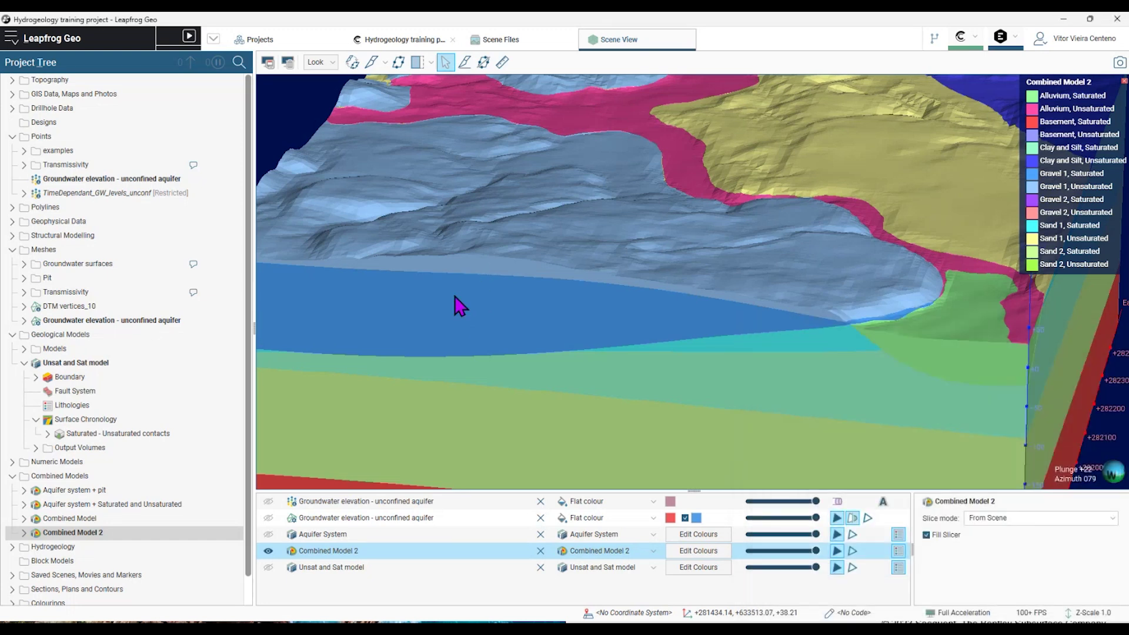